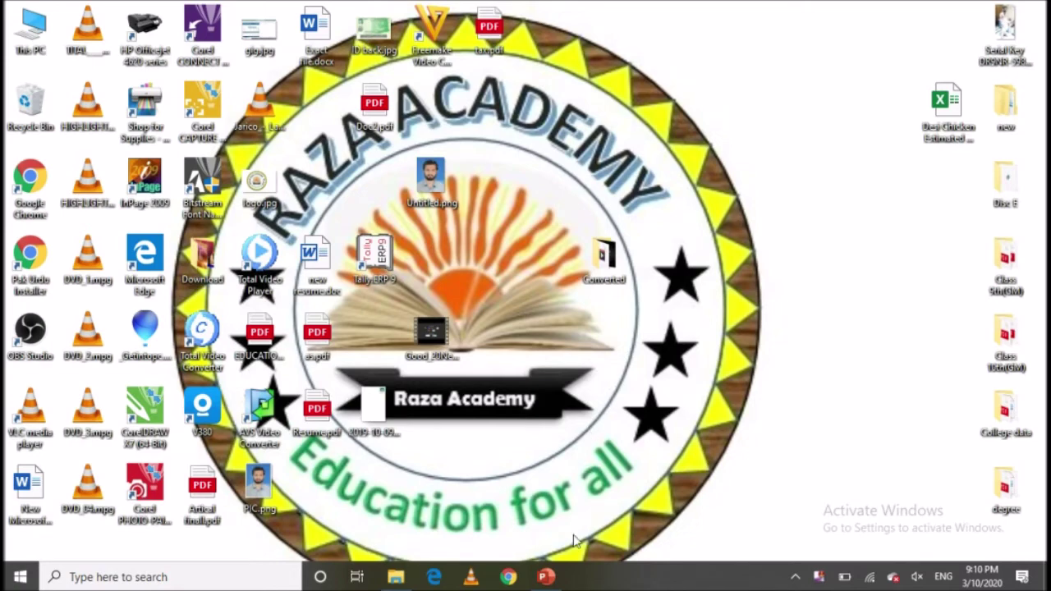
- Show the Lesson#30 title slide in PowerPoint, then bring up the Week 5 lesson folder
left_click(561, 579)
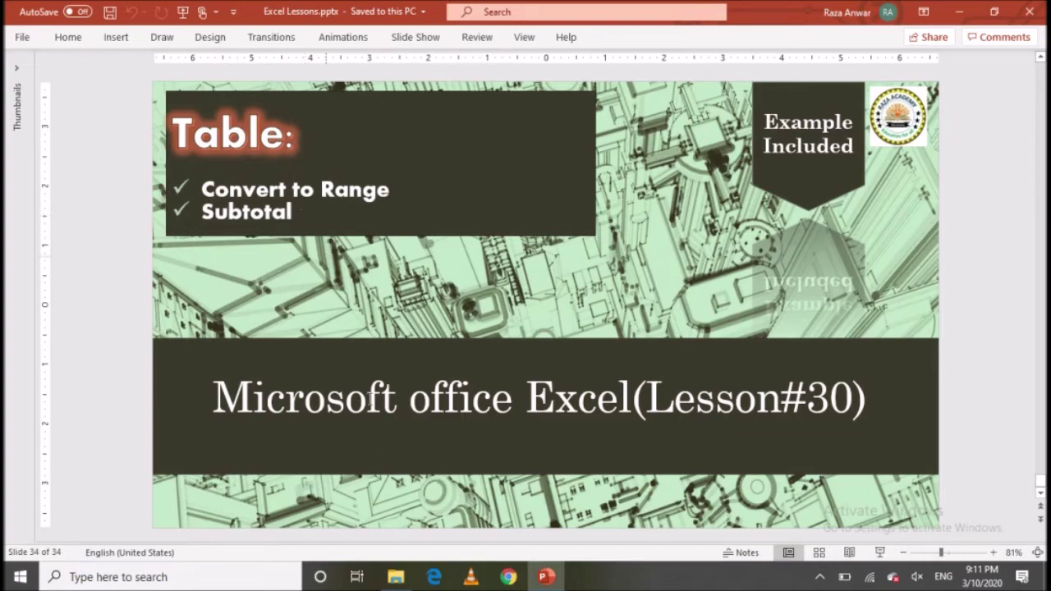
left_click(396, 576)
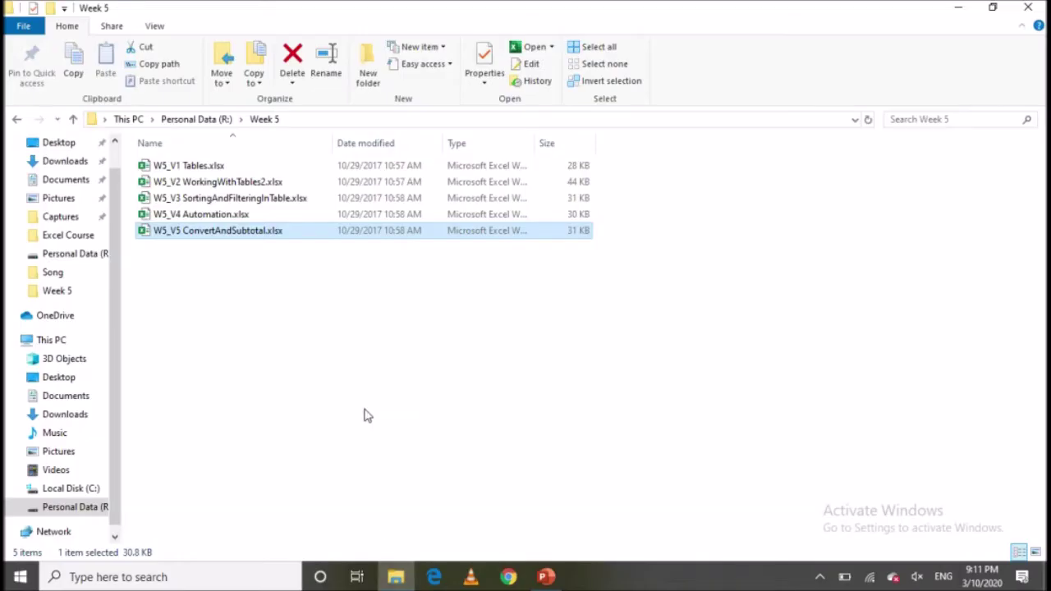
- Open W5_V5 ConvertAndSubtotal.xlsx in Excel and select a cell in the staff table
key("Return")
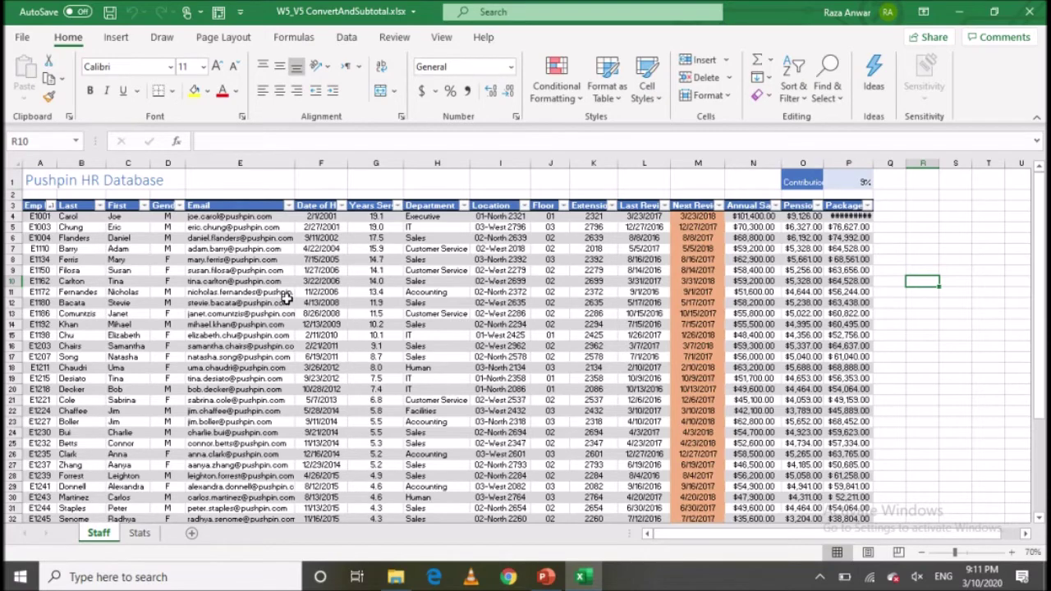
left_click(378, 302)
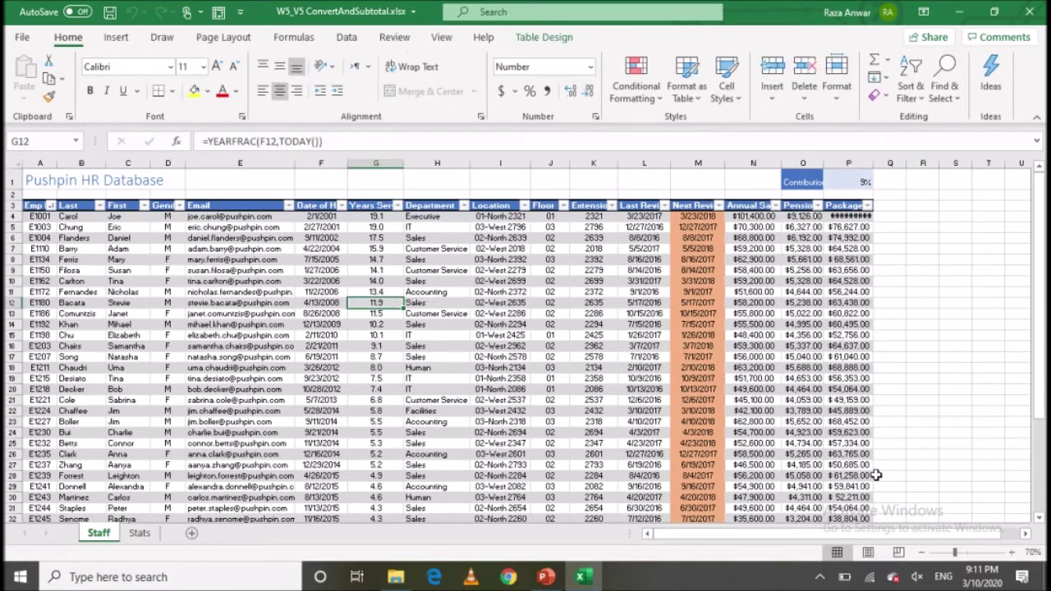
- Duplicate the Staff sheet by Ctrl-dragging its tab and name the copy Subtotal
left_click(1039, 520)
left_click(1040, 522)
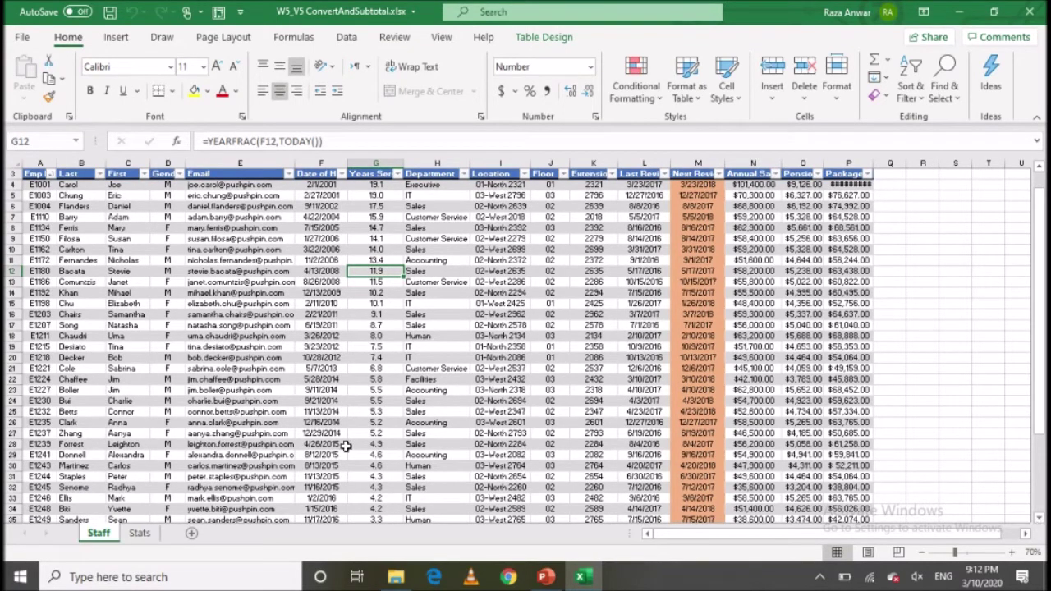
left_click_drag(110, 533, 168, 533)
type("Subtotal")
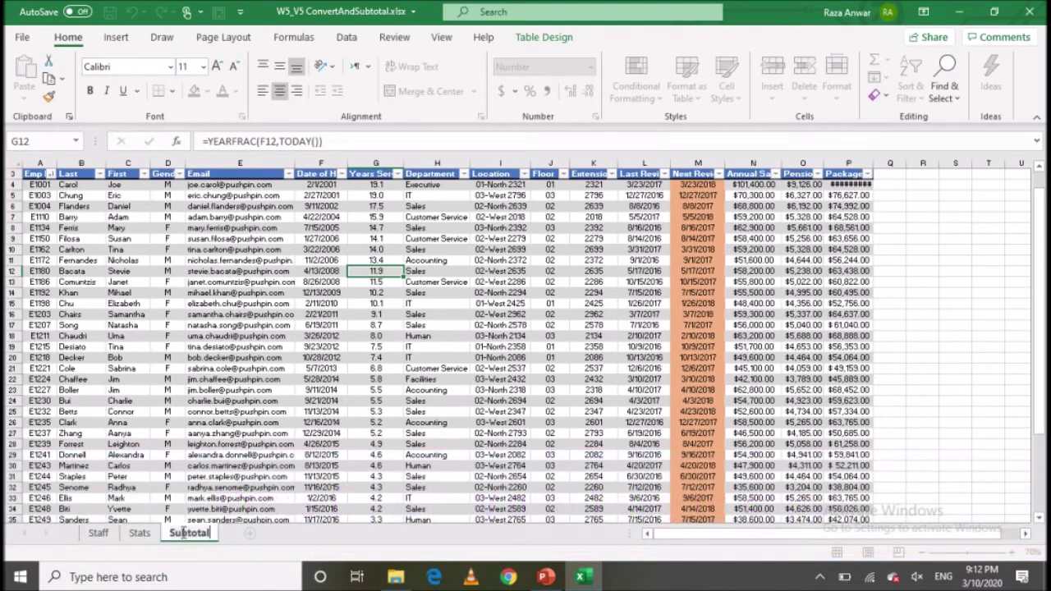
key("Return")
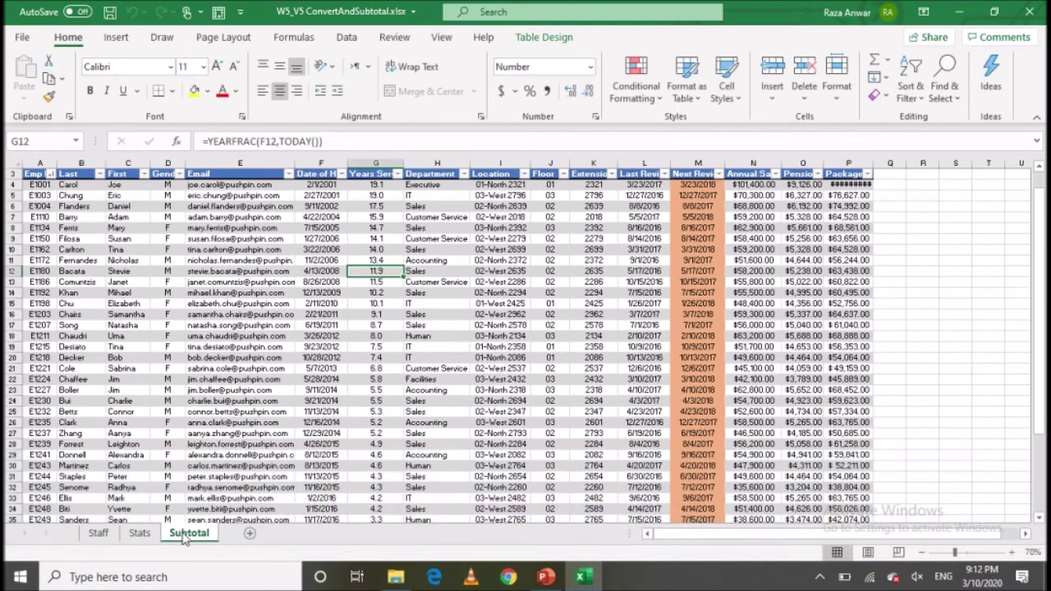
left_click_drag(1041, 341, 1041, 328)
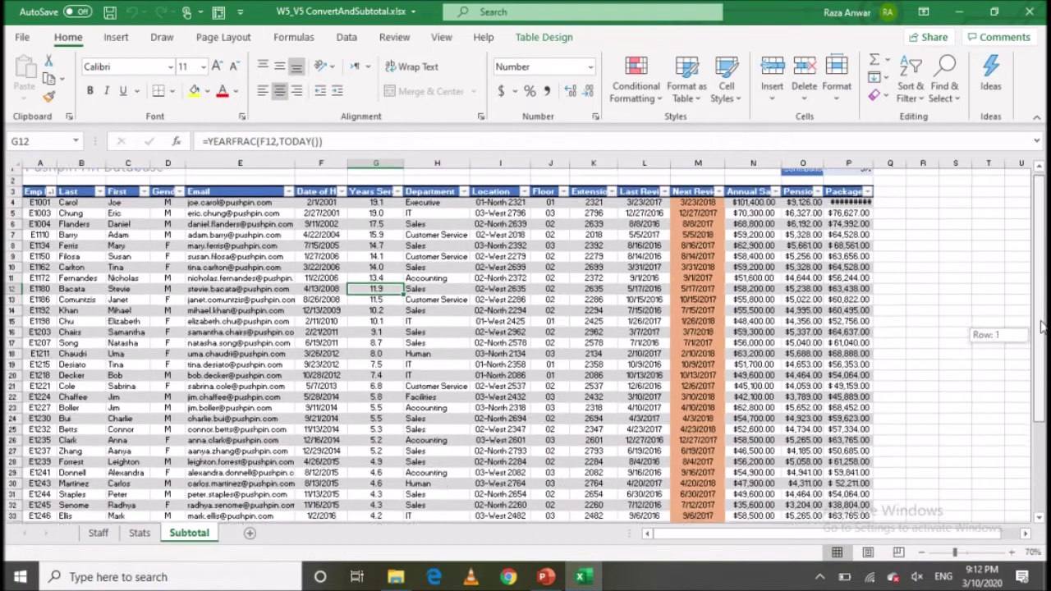
left_click(533, 325)
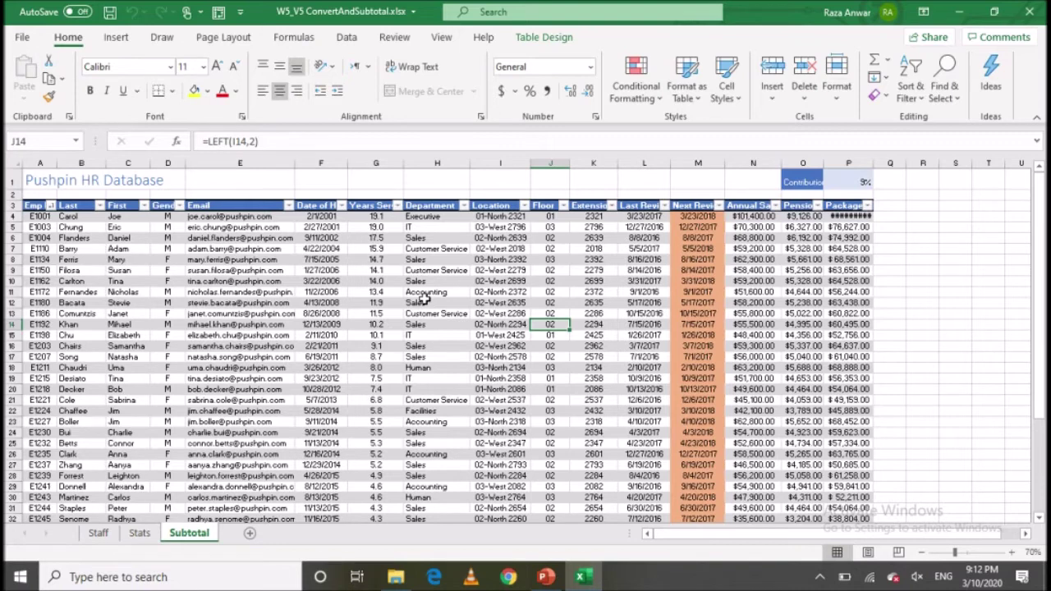
- Zoom the Subtotal sheet to 100% and point out the unsorted Department entries
left_click(419, 281)
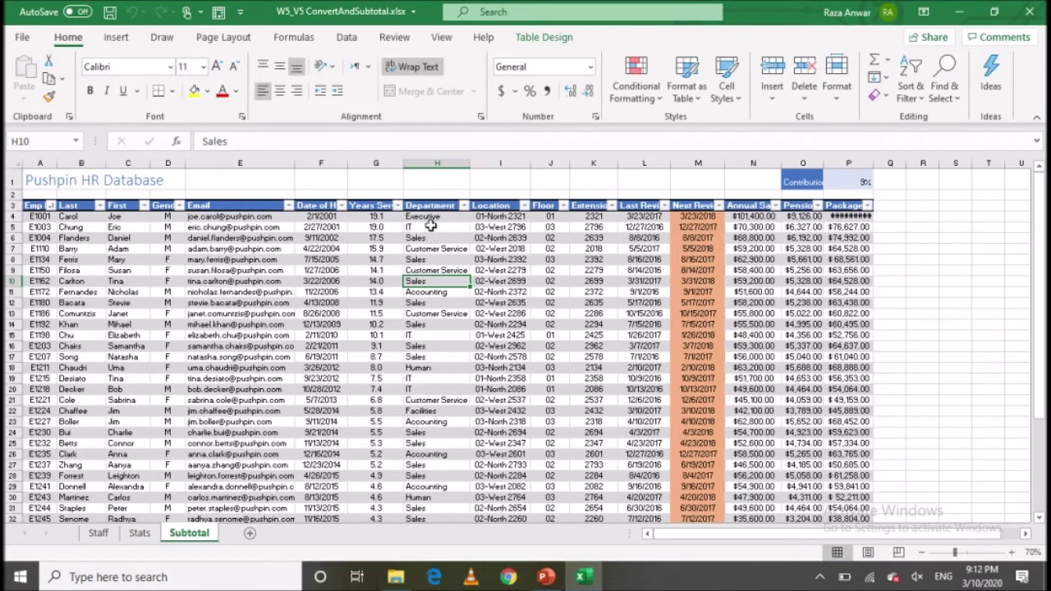
left_click_drag(431, 216, 431, 248)
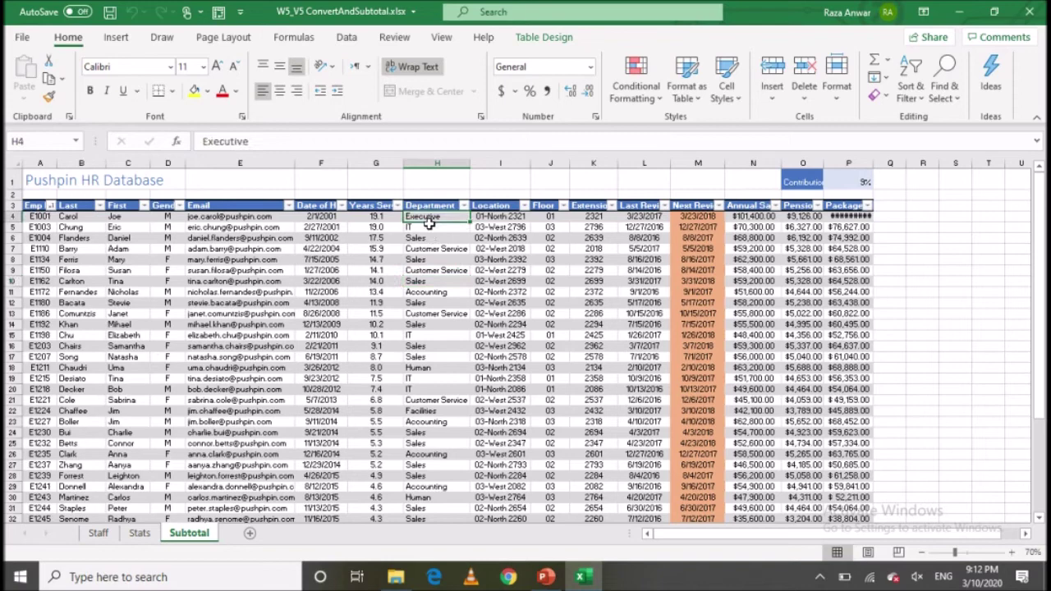
left_click(1011, 552)
left_click(1012, 552)
left_click(1011, 552)
left_click(1008, 552)
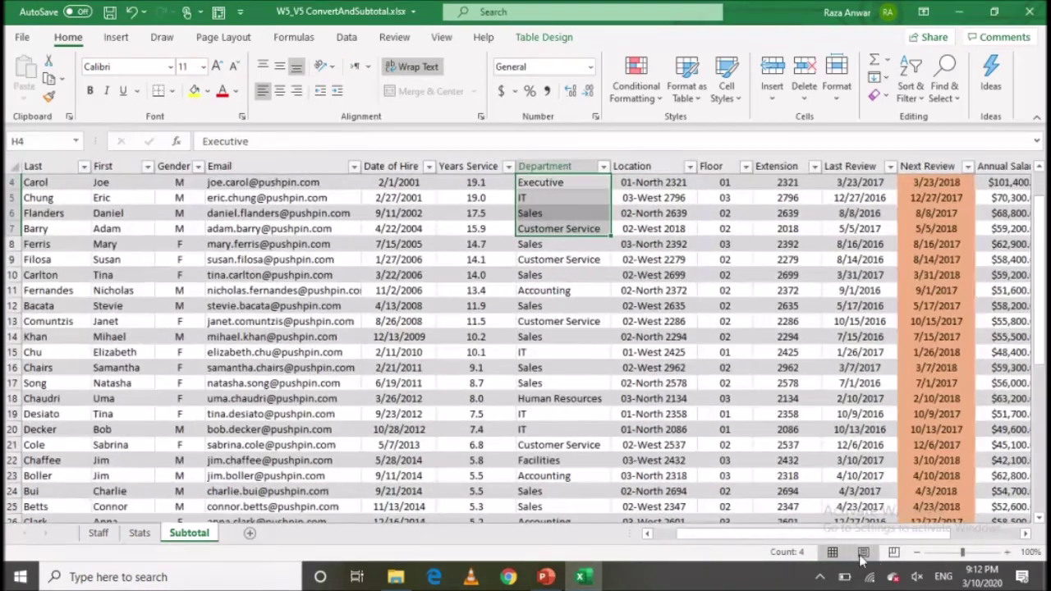
scroll(840, 535, "right", 3)
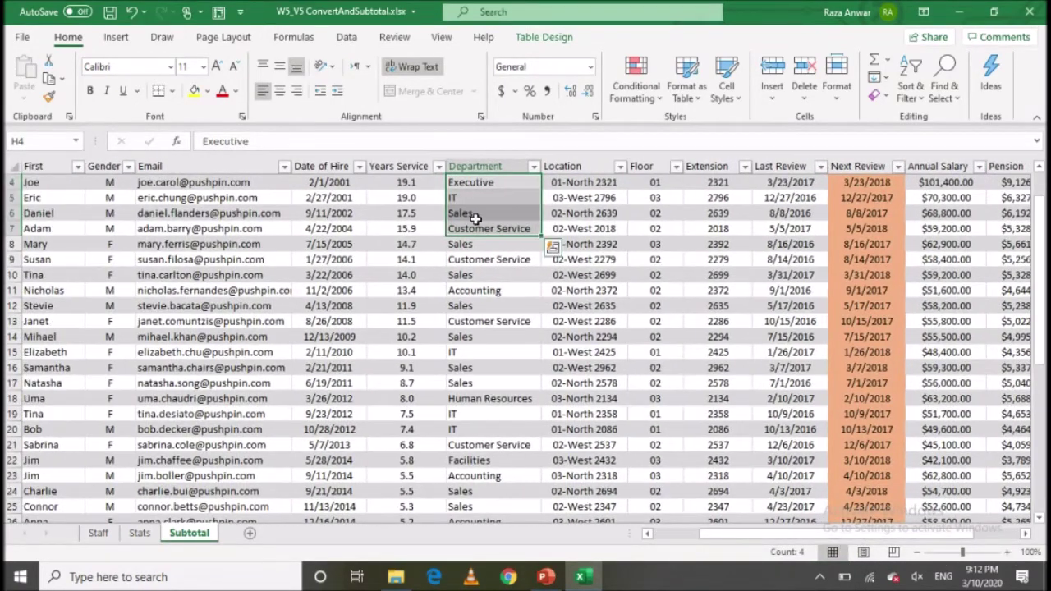
left_click(467, 198)
left_click(469, 214)
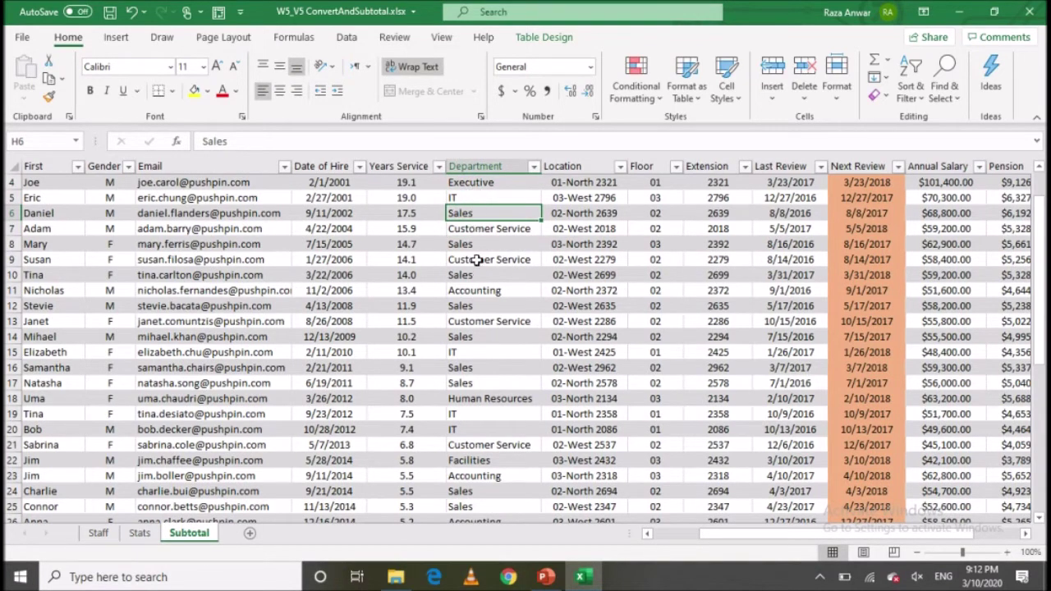
left_click(533, 168)
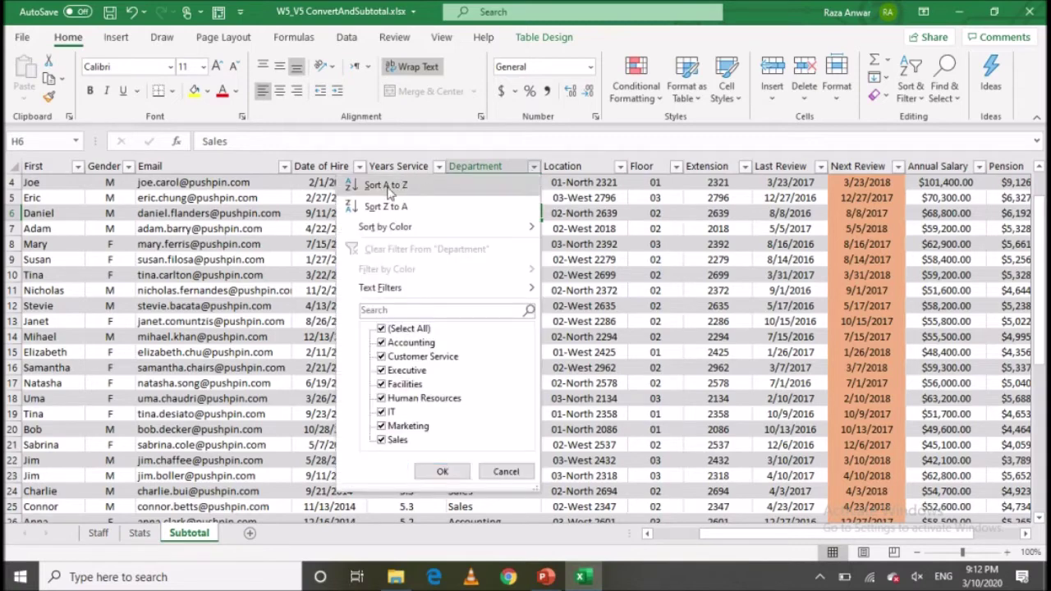
- Sort the table A to Z by Department and highlight the four grouped Accounting rows
left_click(427, 187)
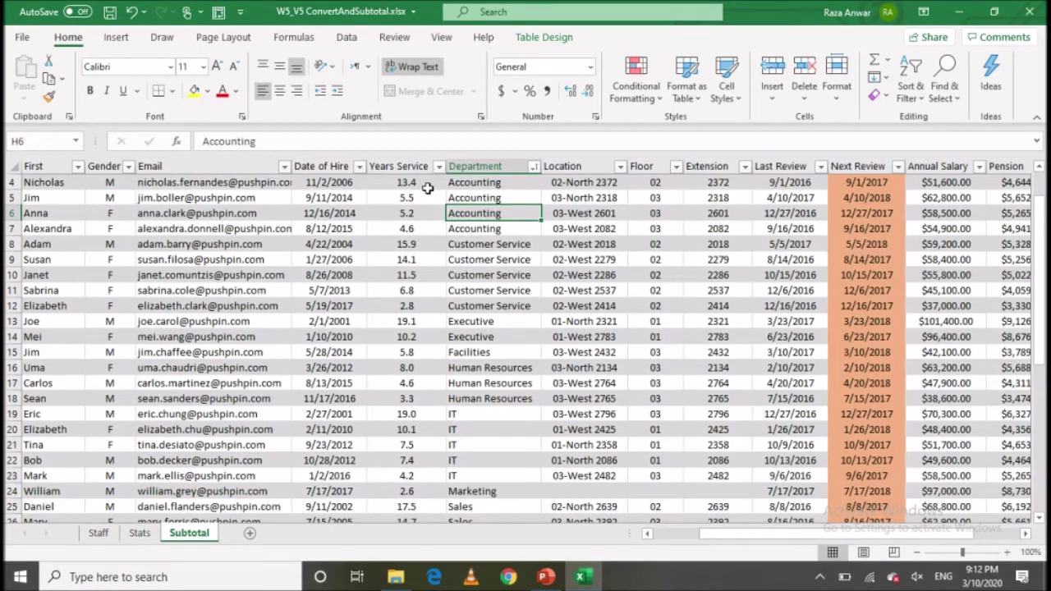
left_click_drag(454, 182, 470, 362)
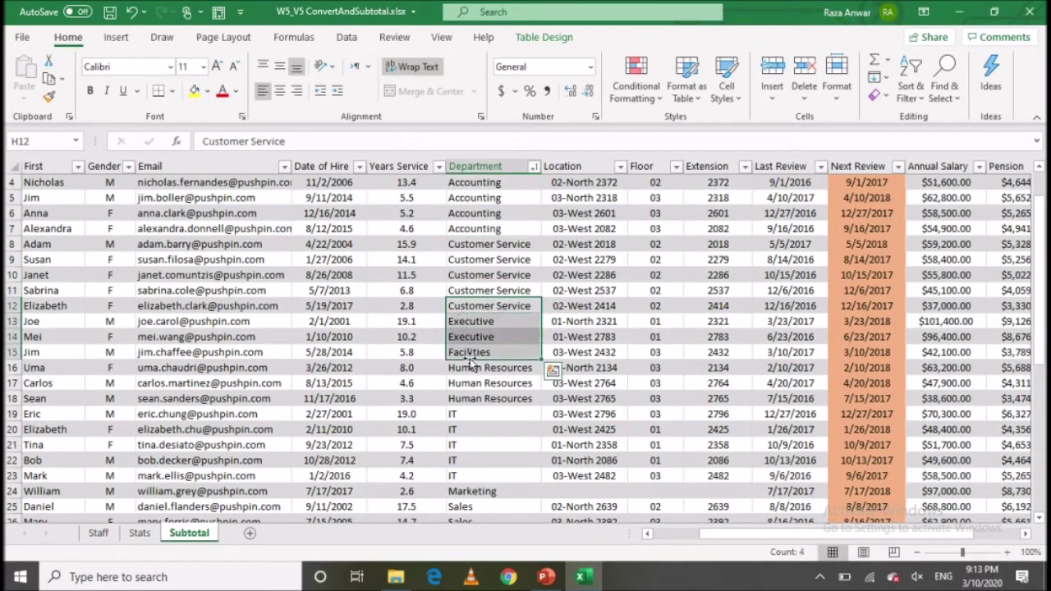
left_click_drag(1036, 366, 1035, 335)
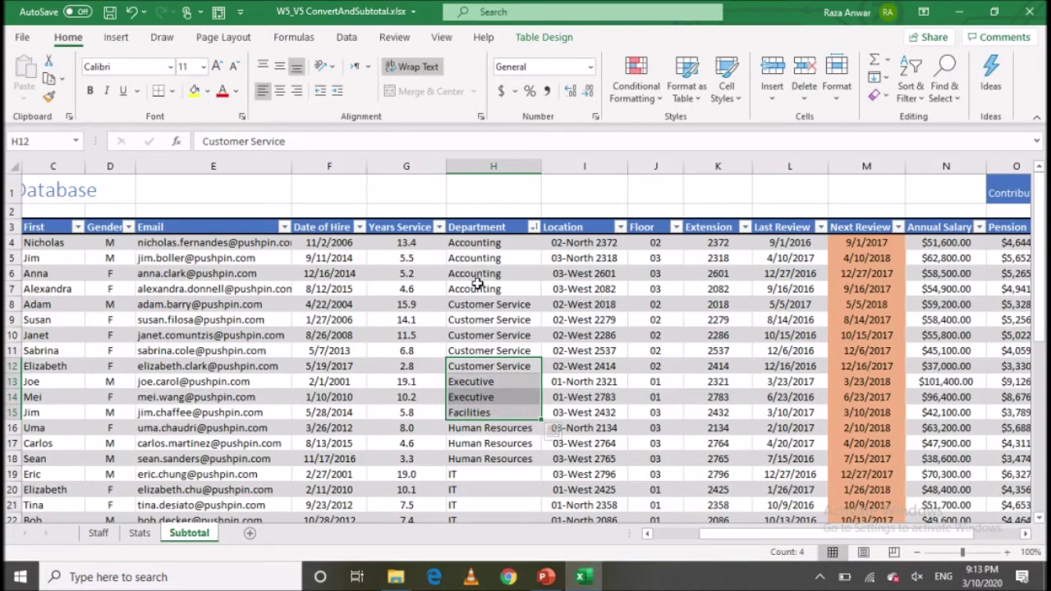
left_click_drag(477, 289, 477, 243)
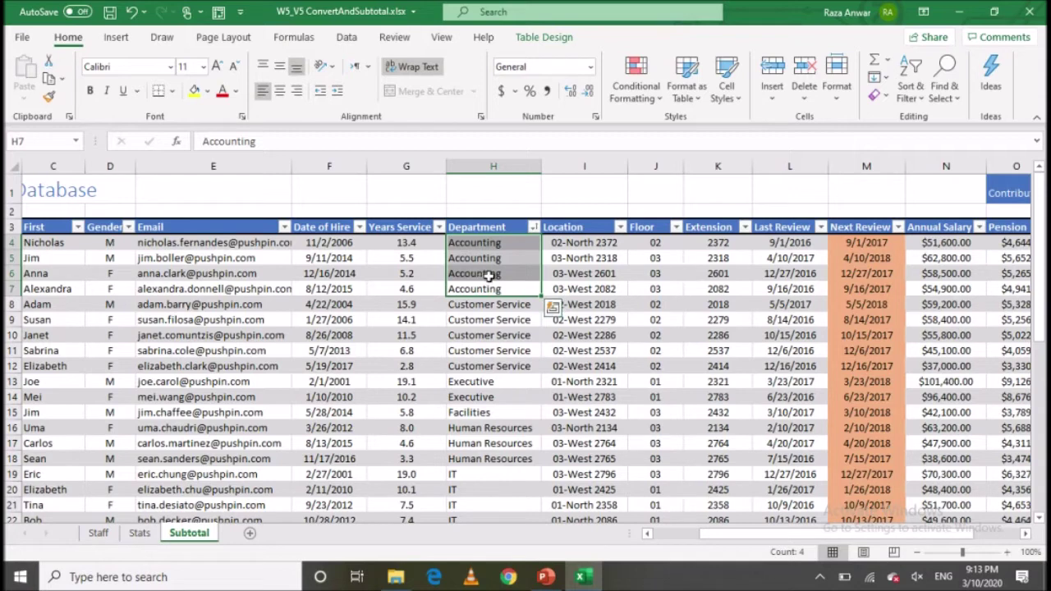
left_click(488, 276)
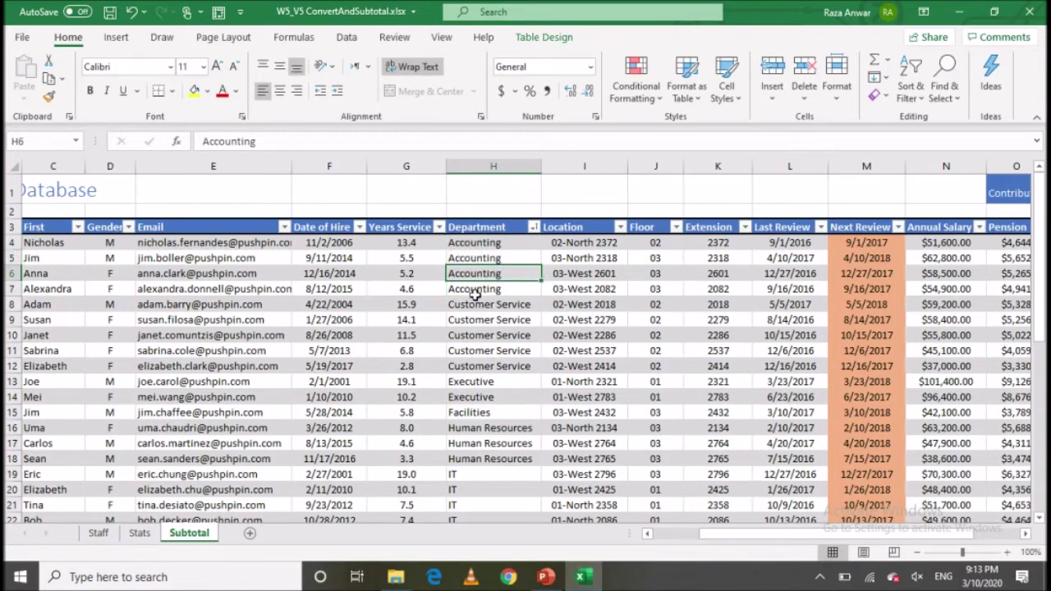
left_click(474, 294)
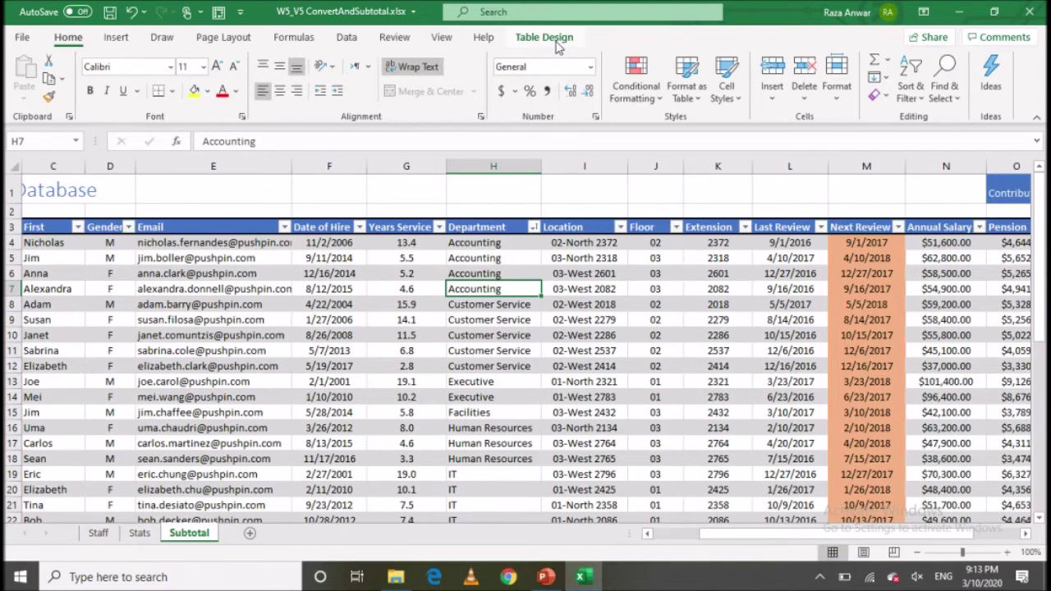
- Use Table Design's Convert to Range, confirm Yes, then select Department cells H8 and H9
left_click(552, 41)
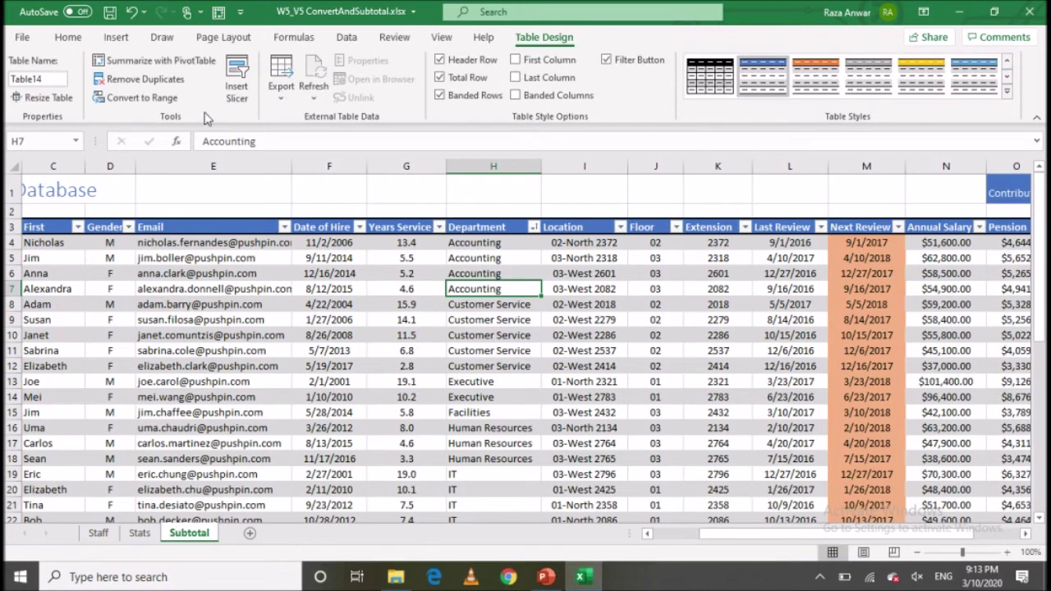
left_click(149, 102)
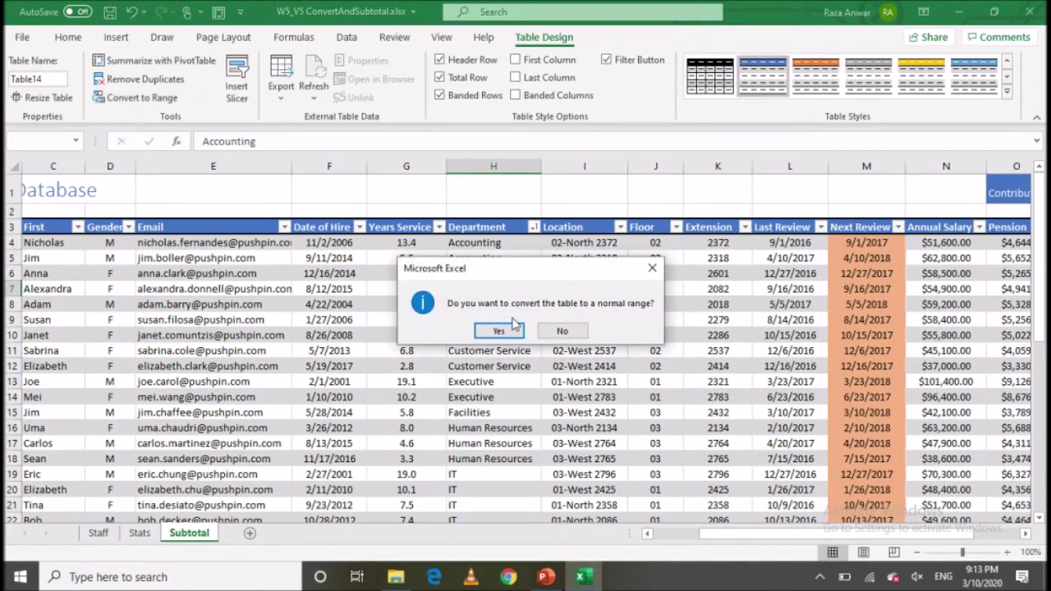
left_click(492, 330)
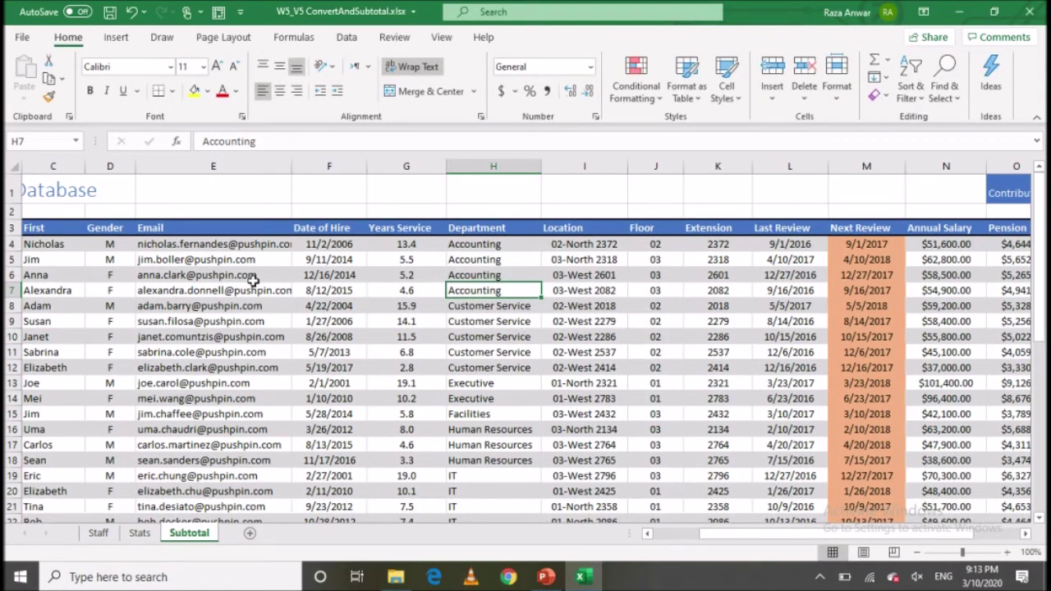
left_click(503, 304)
left_click(503, 321)
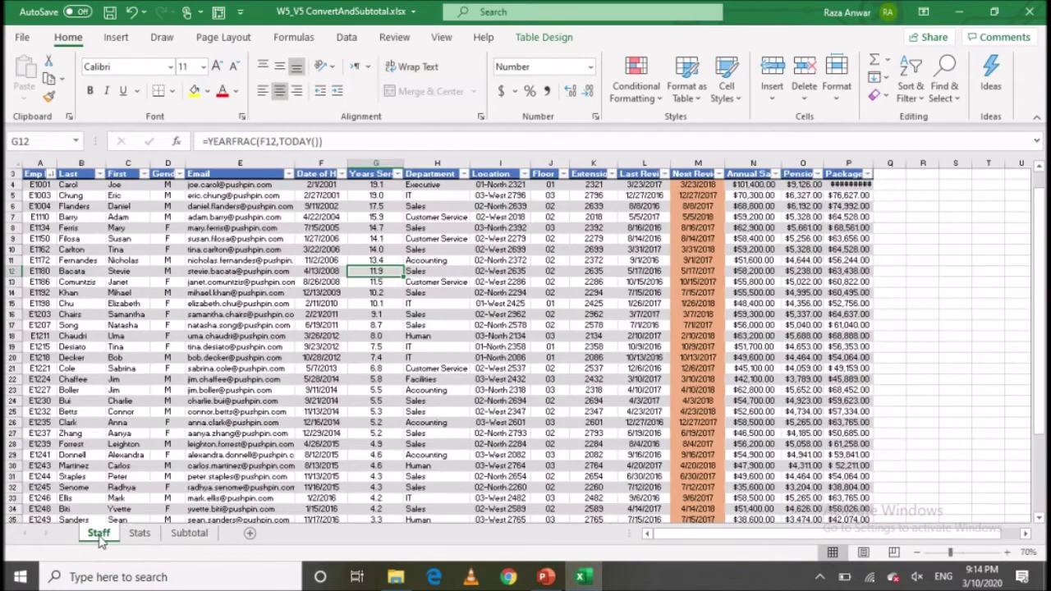
- Compare with the Staff sheet, return to Subtotal, select H7 and H8, and show the Data tab
left_click(99, 533)
left_click(488, 338)
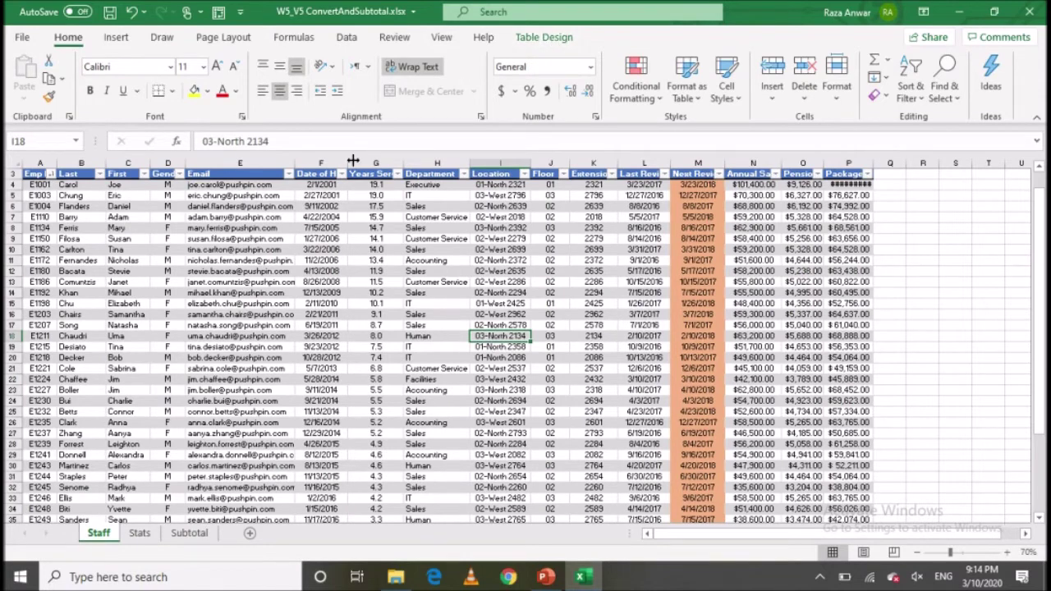
left_click(191, 533)
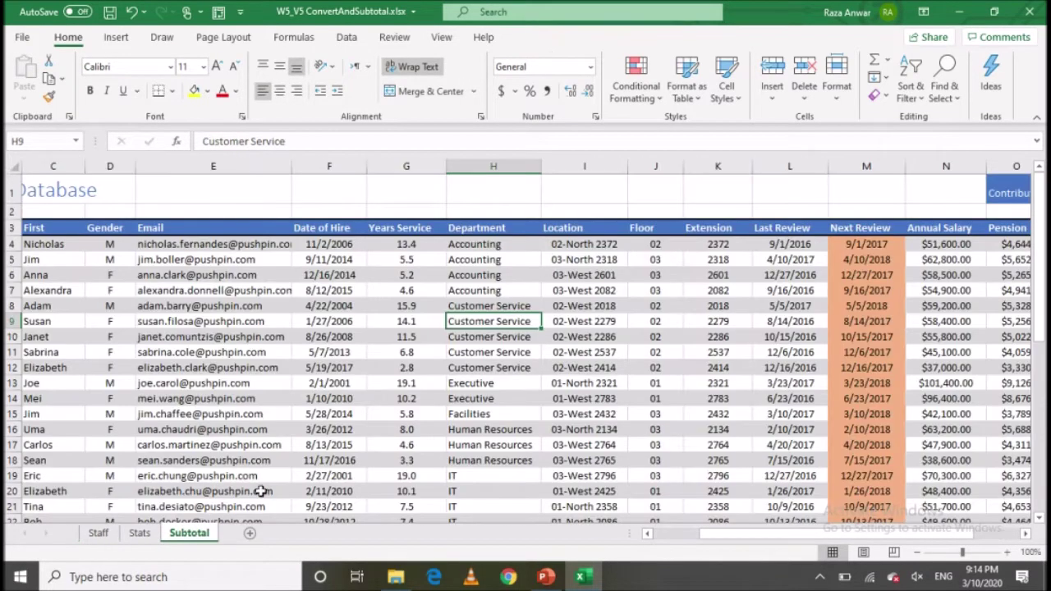
left_click(509, 291)
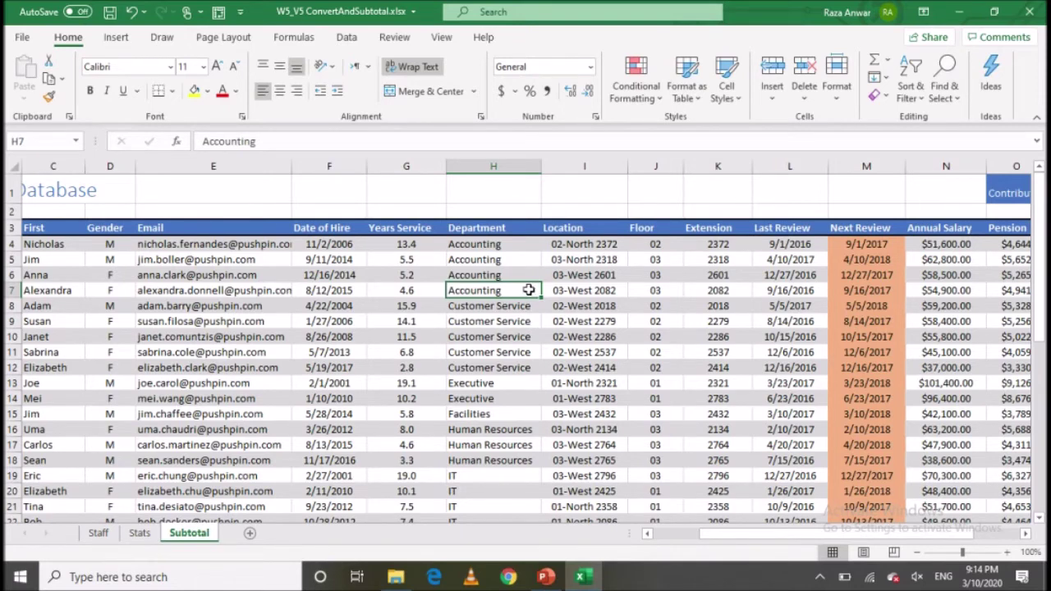
left_click(476, 304)
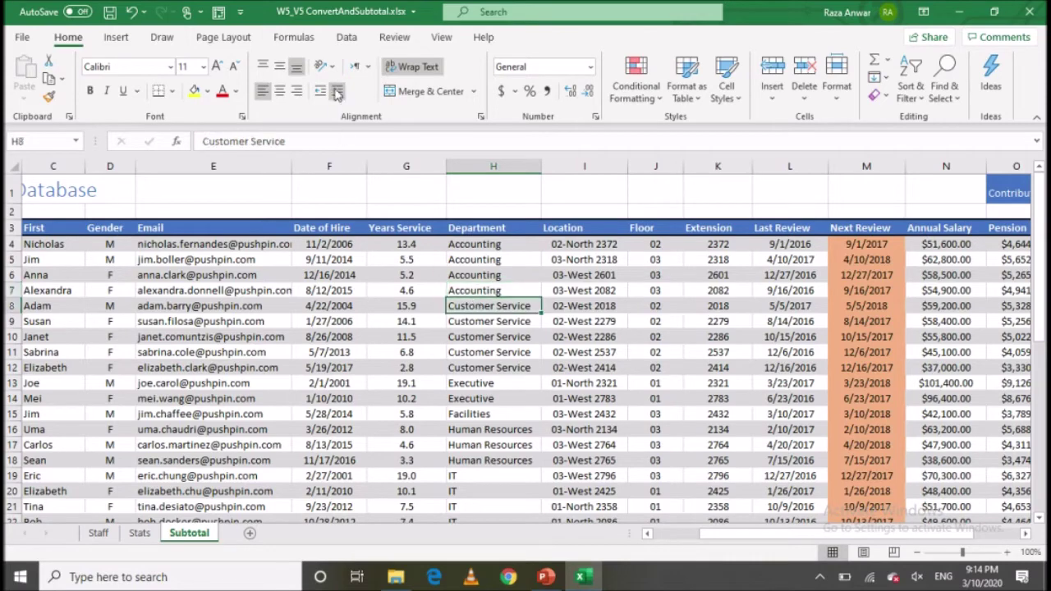
left_click(338, 39)
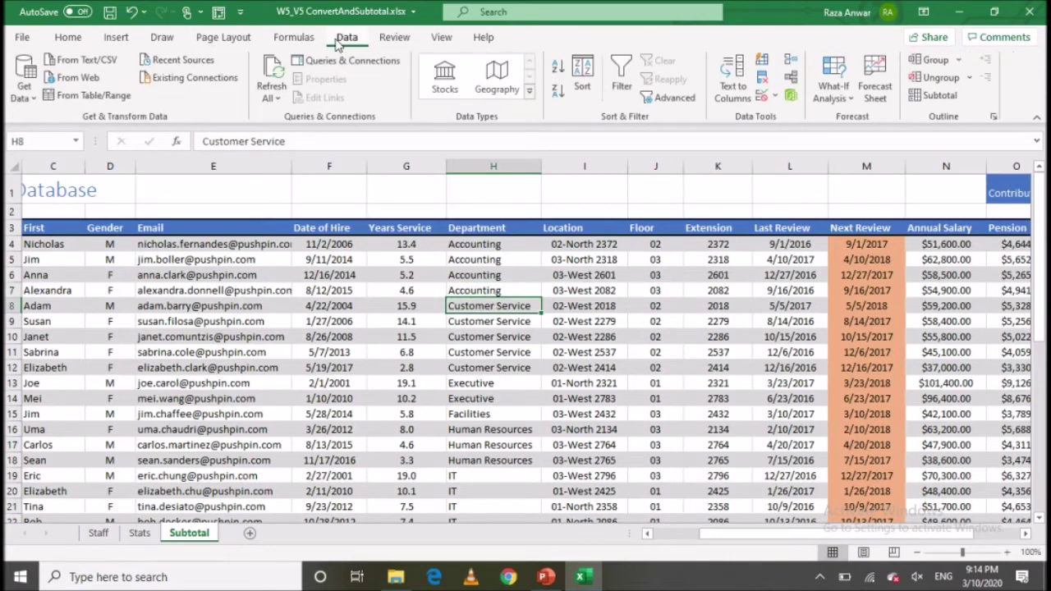
- Open the Subtotal dialog and try Department as the At each change in column
left_click(937, 97)
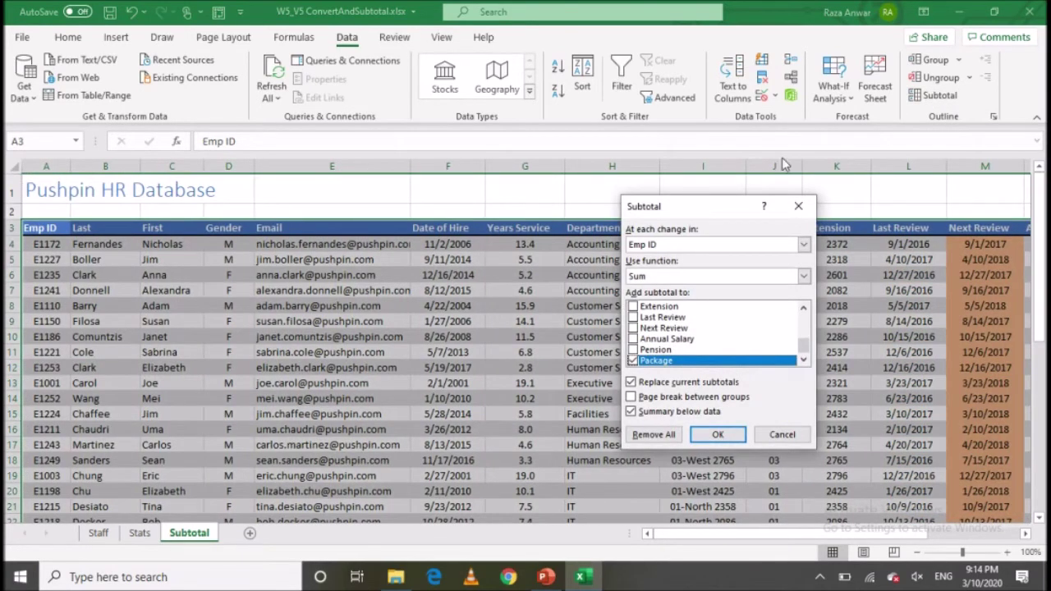
left_click_drag(649, 211, 429, 222)
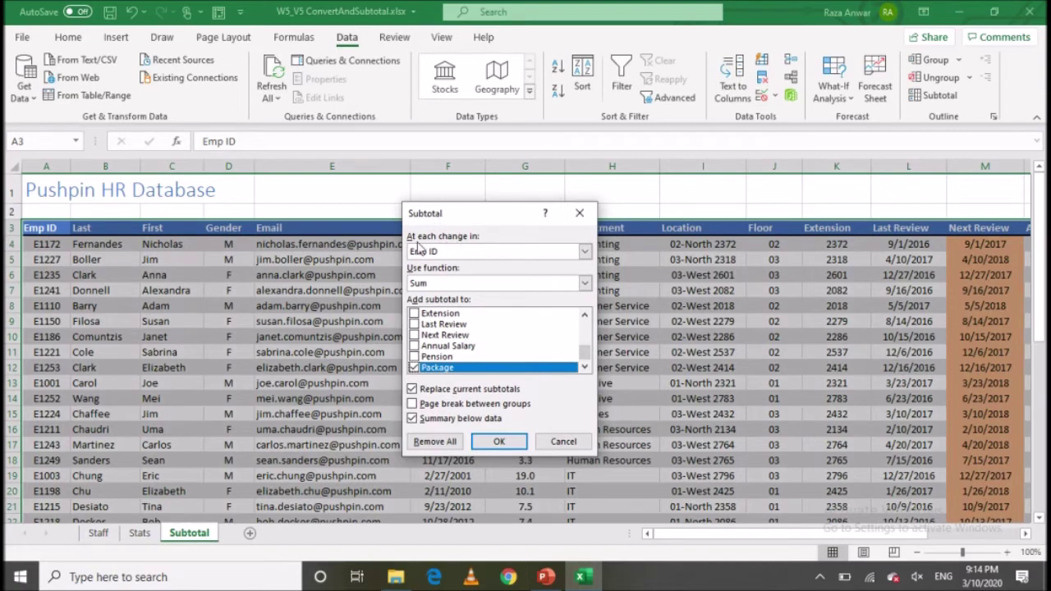
left_click(470, 253)
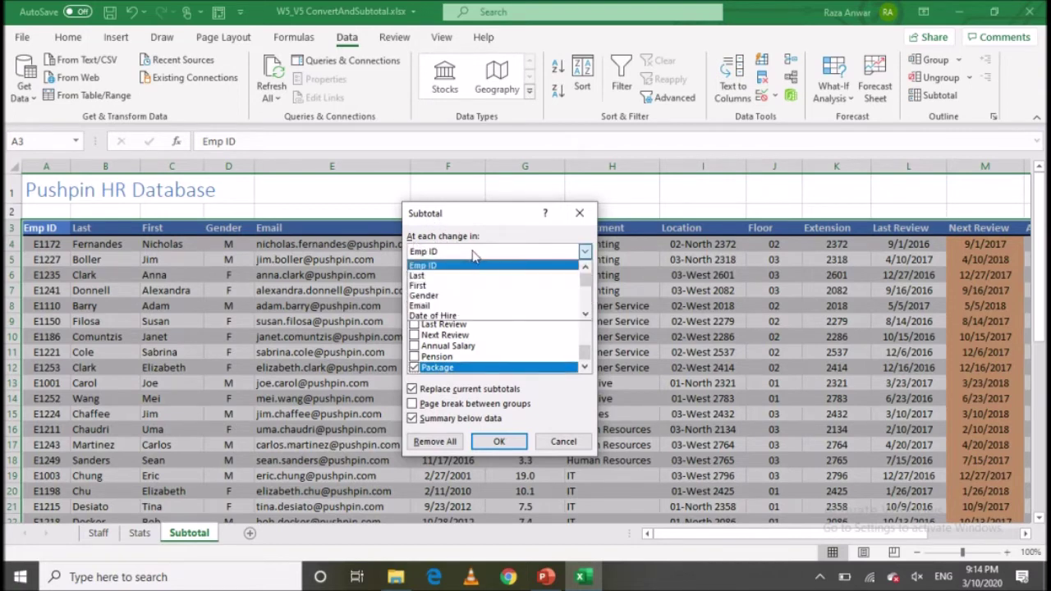
left_click(585, 315)
left_click(586, 314)
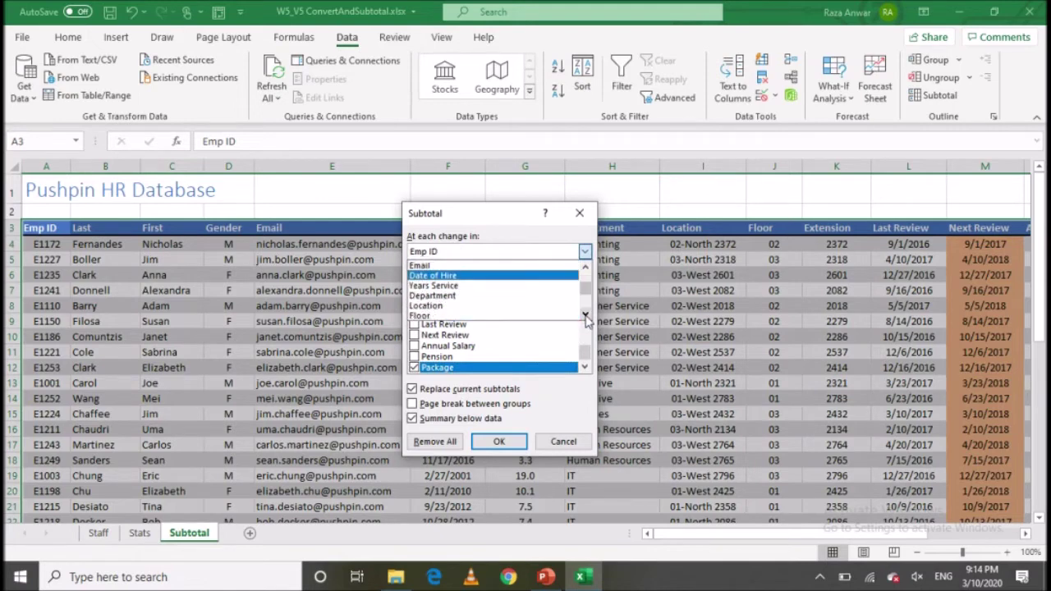
left_click(484, 298)
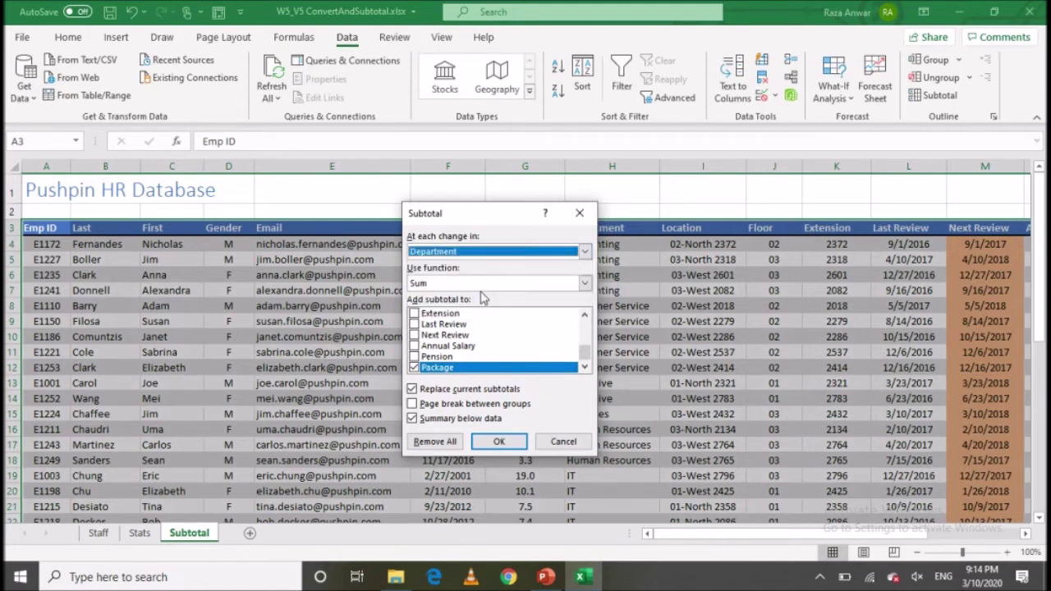
left_click(462, 254)
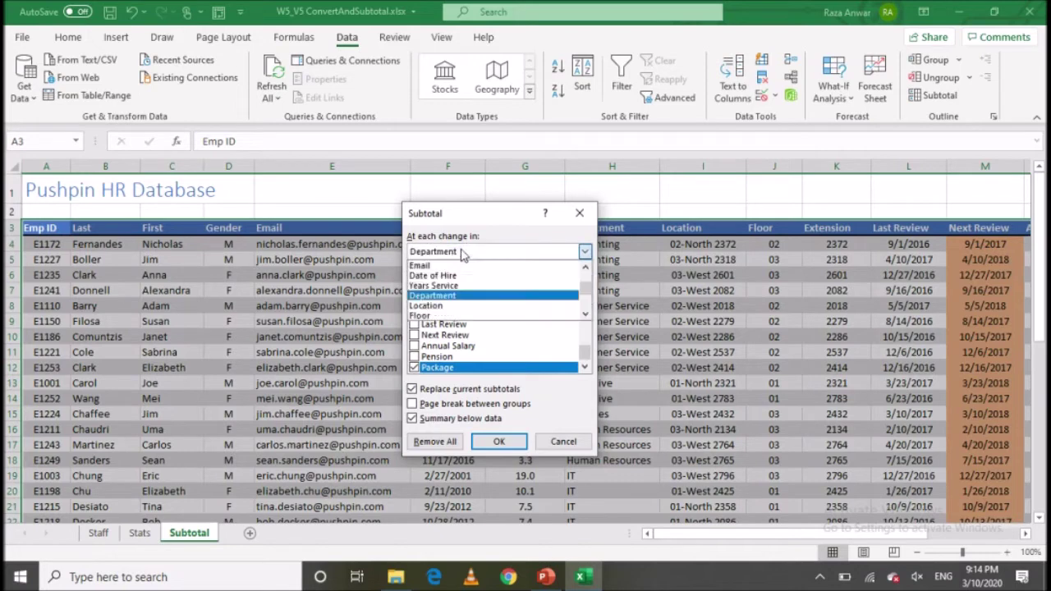
left_click(462, 295)
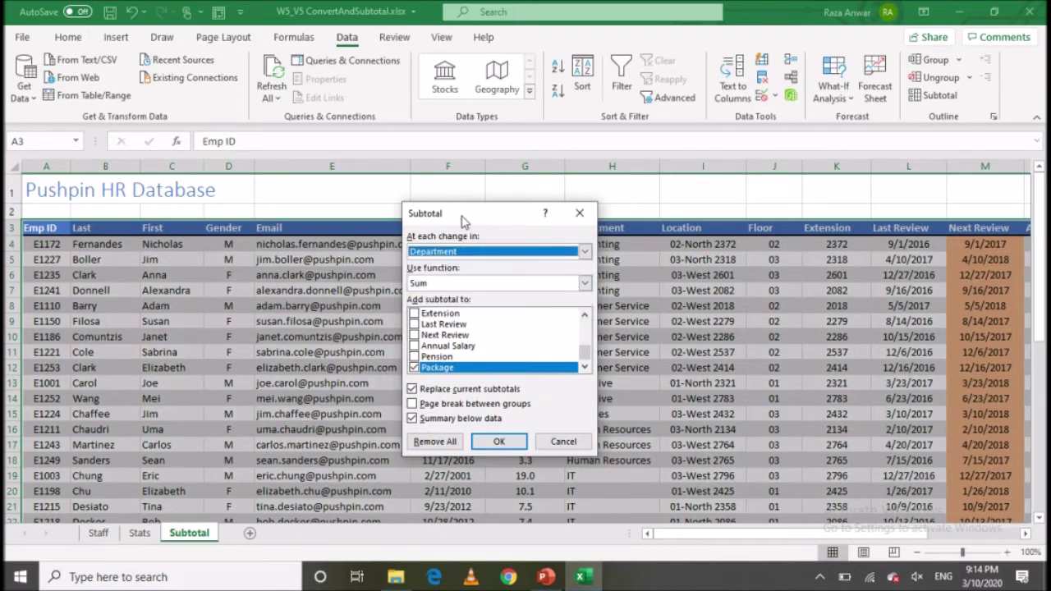
left_click_drag(463, 220, 649, 225)
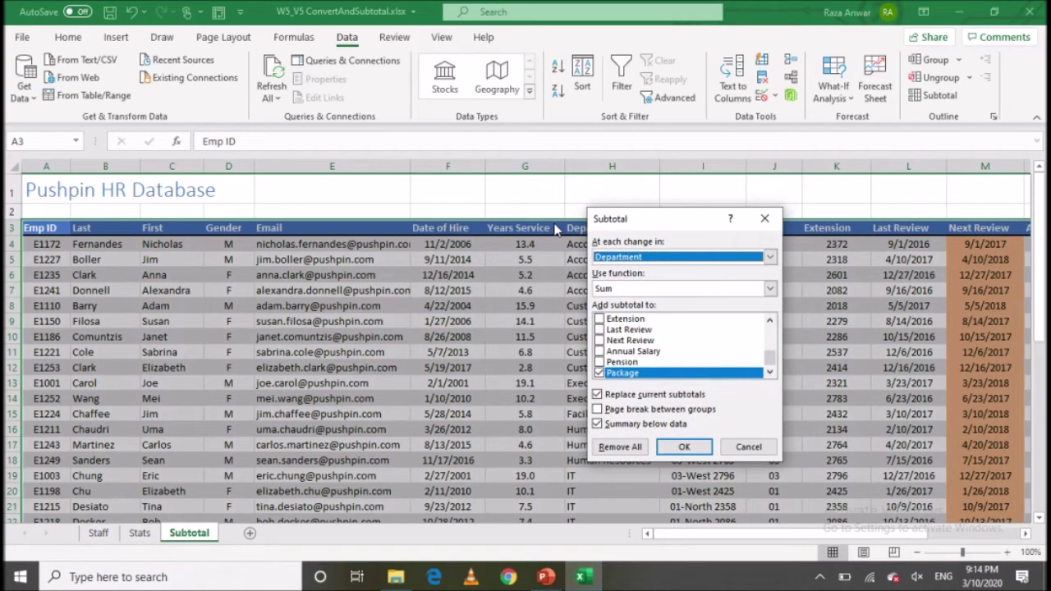
left_click(665, 258)
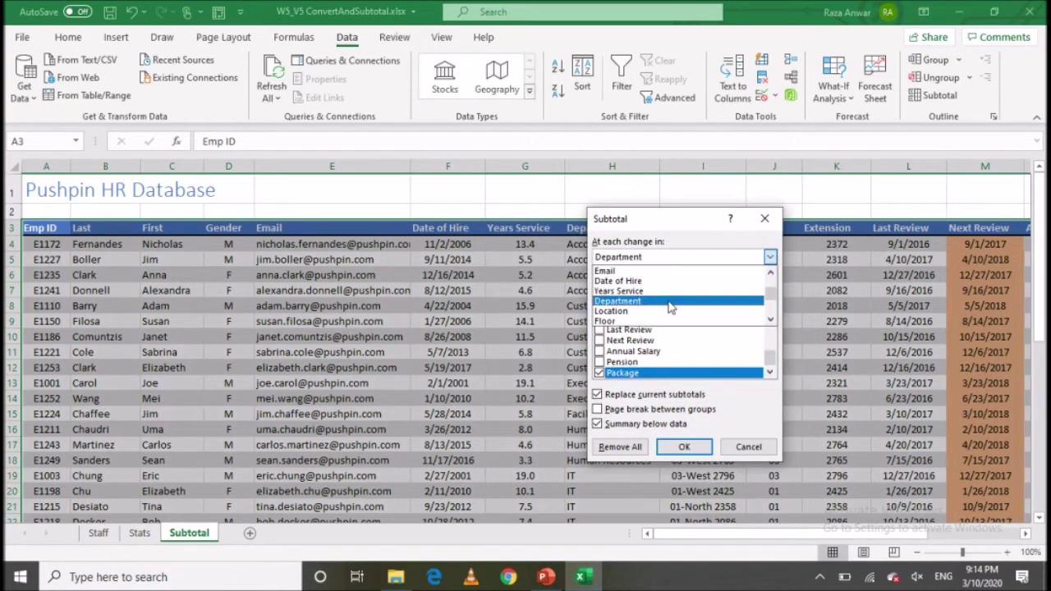
- Cancel the dialog, check the Name Box range list, and reopen Subtotal
left_click(748, 447)
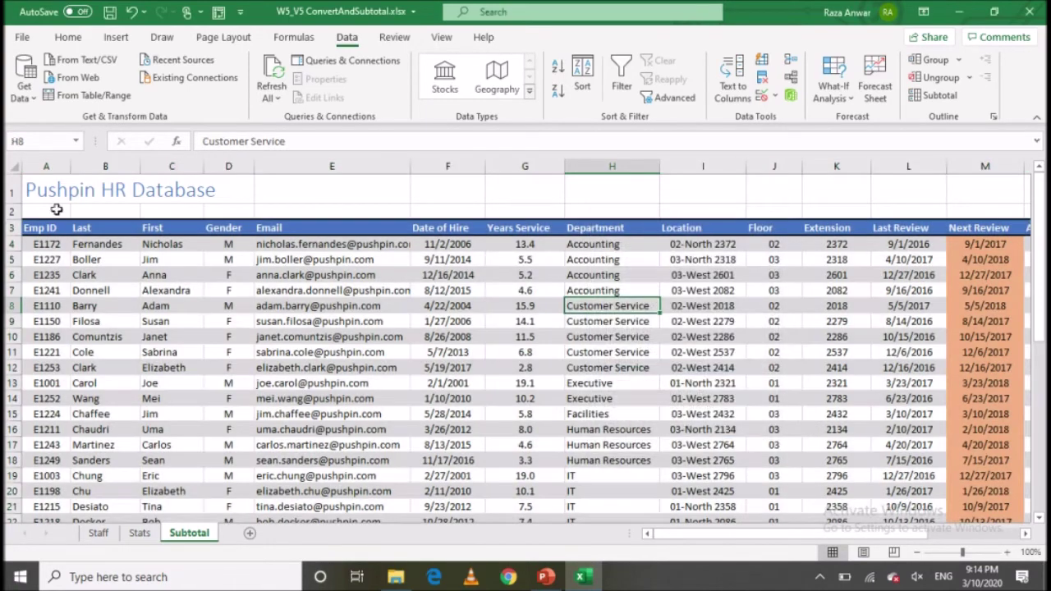
left_click(77, 142)
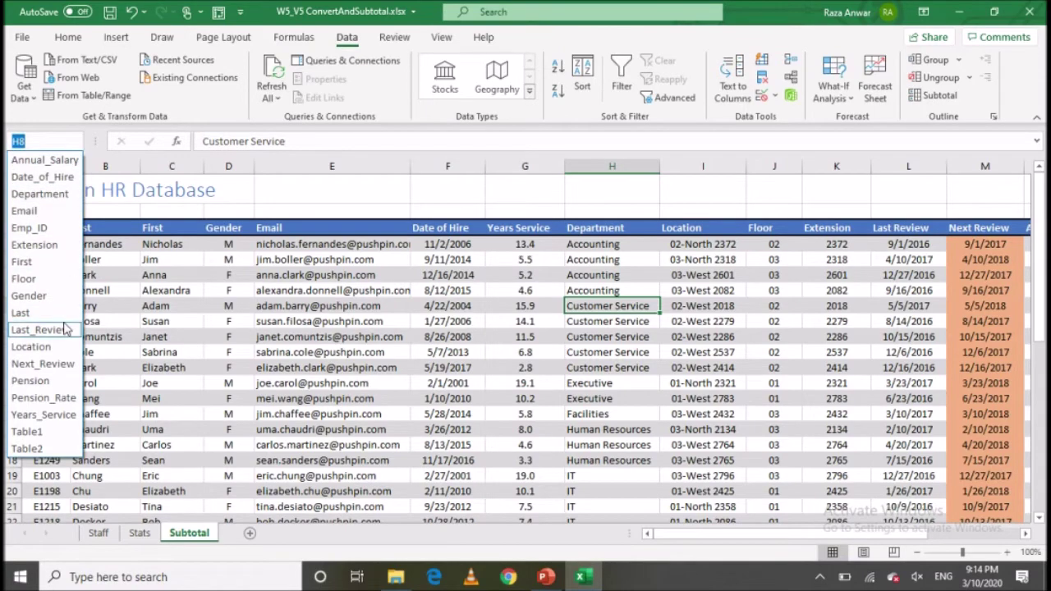
left_click(450, 240)
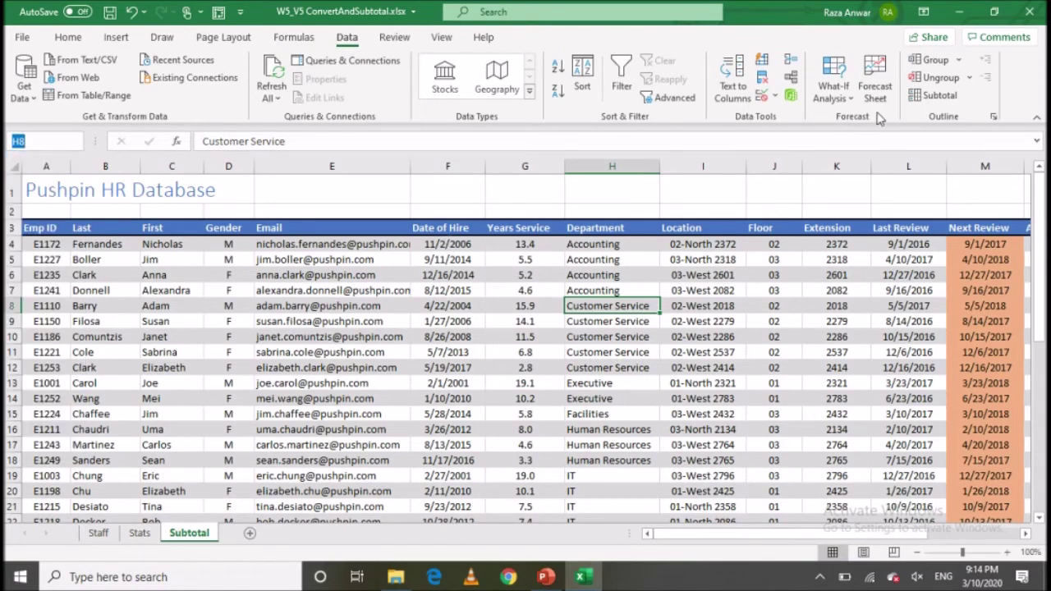
left_click(932, 94)
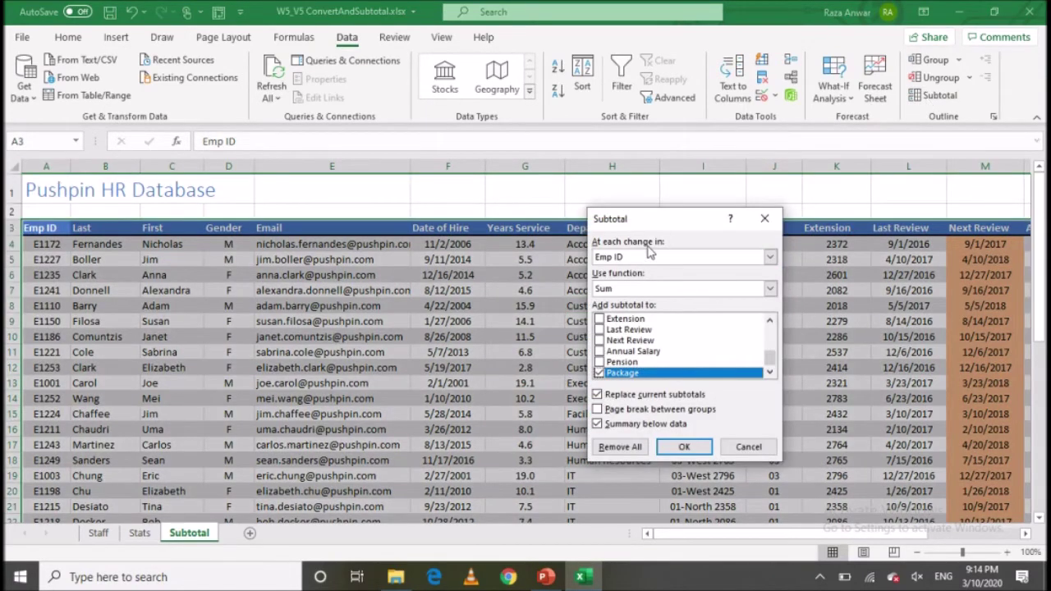
- Subtotal at each change in Department using Sum on Annual Salary, Pension and Package
left_click(770, 257)
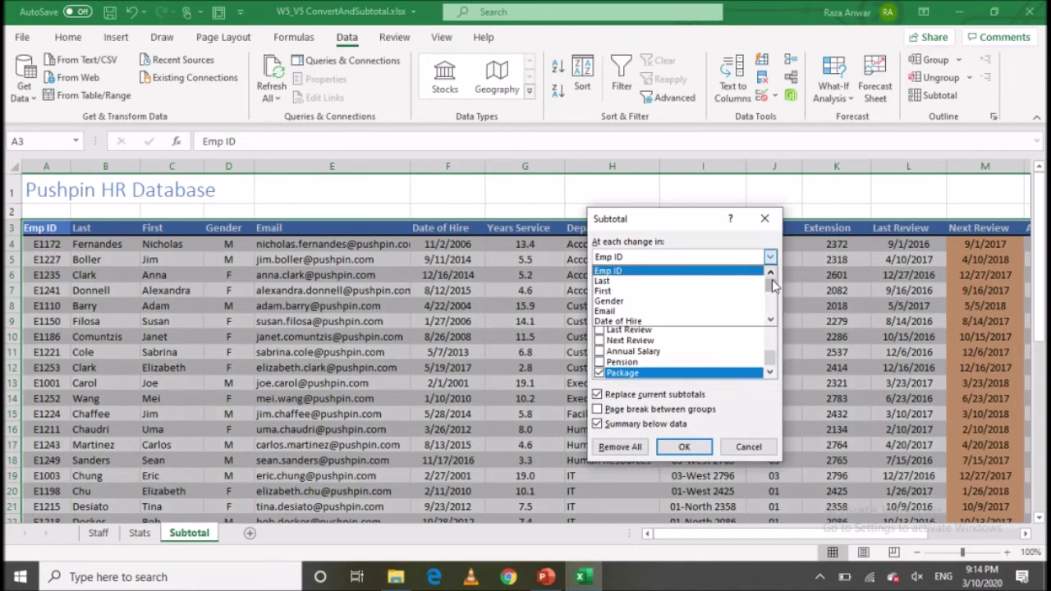
left_click_drag(772, 289, 772, 301)
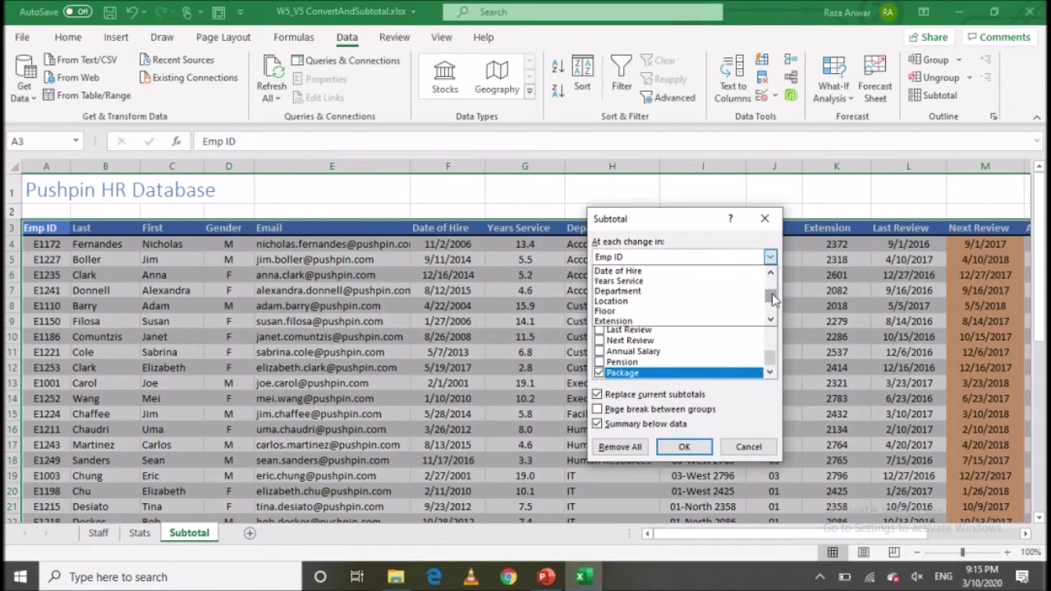
left_click(682, 292)
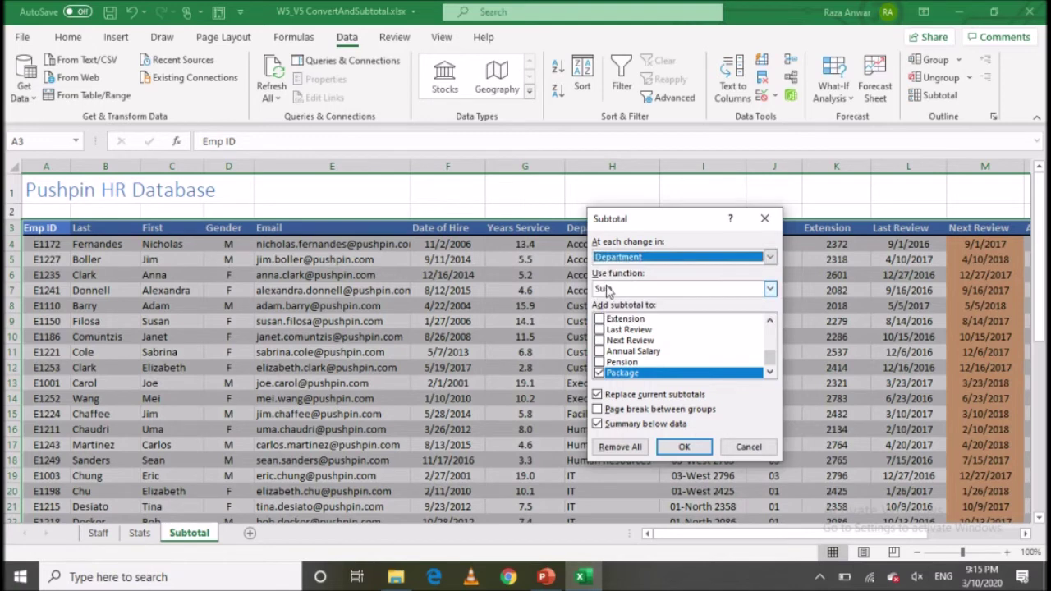
left_click_drag(626, 224, 521, 224)
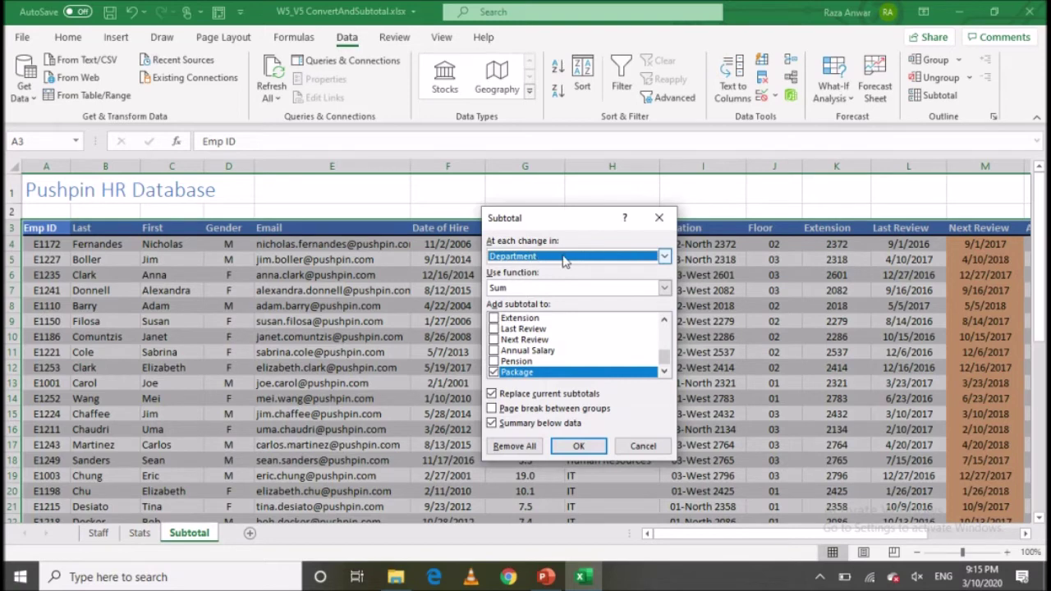
left_click(509, 289)
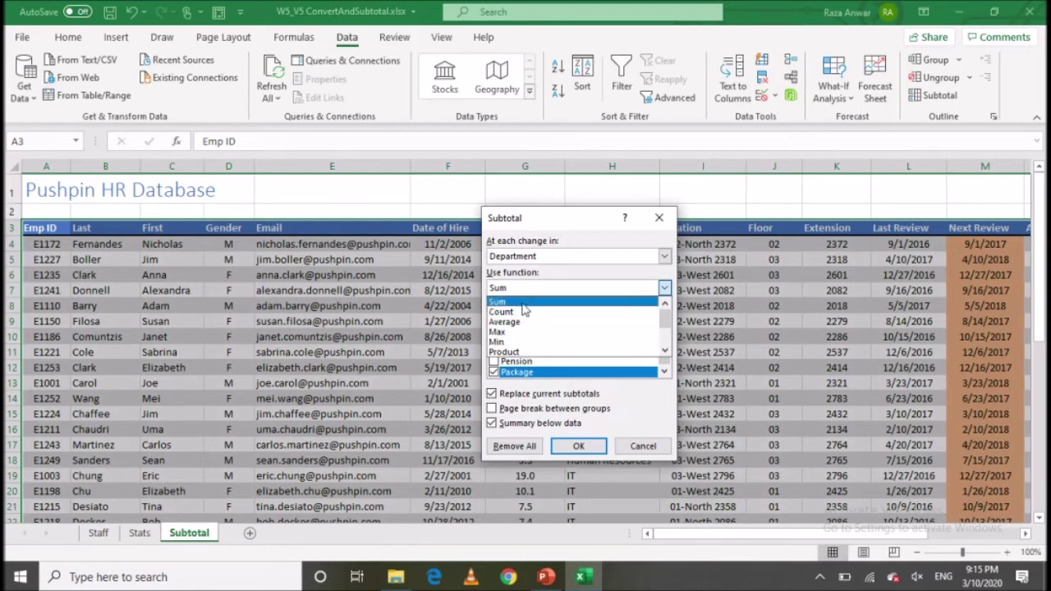
left_click(519, 302)
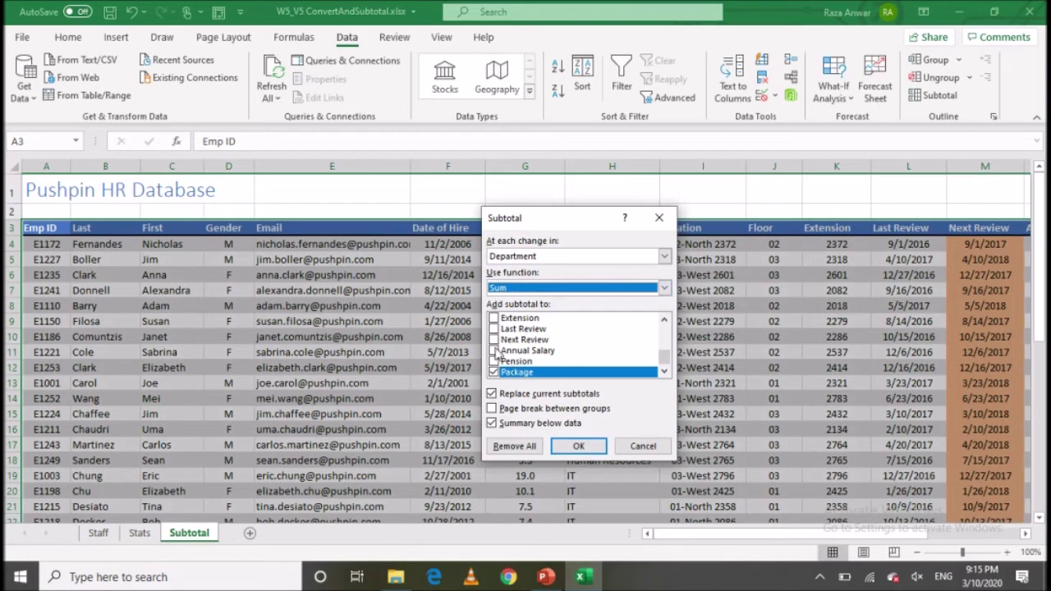
left_click(495, 350)
left_click(494, 362)
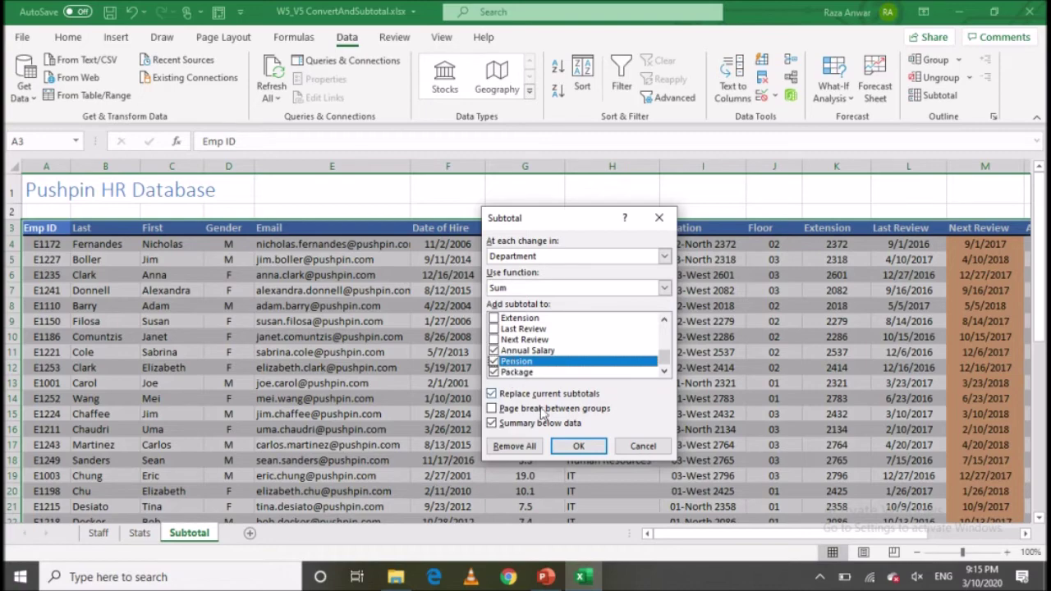
left_click(574, 446)
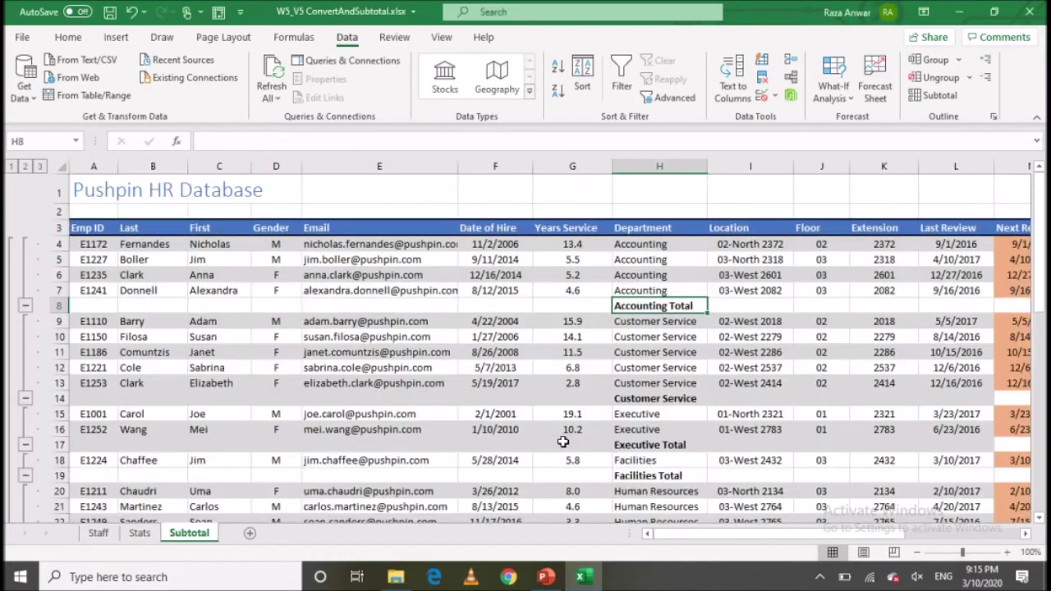
left_click(1008, 553)
left_click_drag(629, 220, 638, 362)
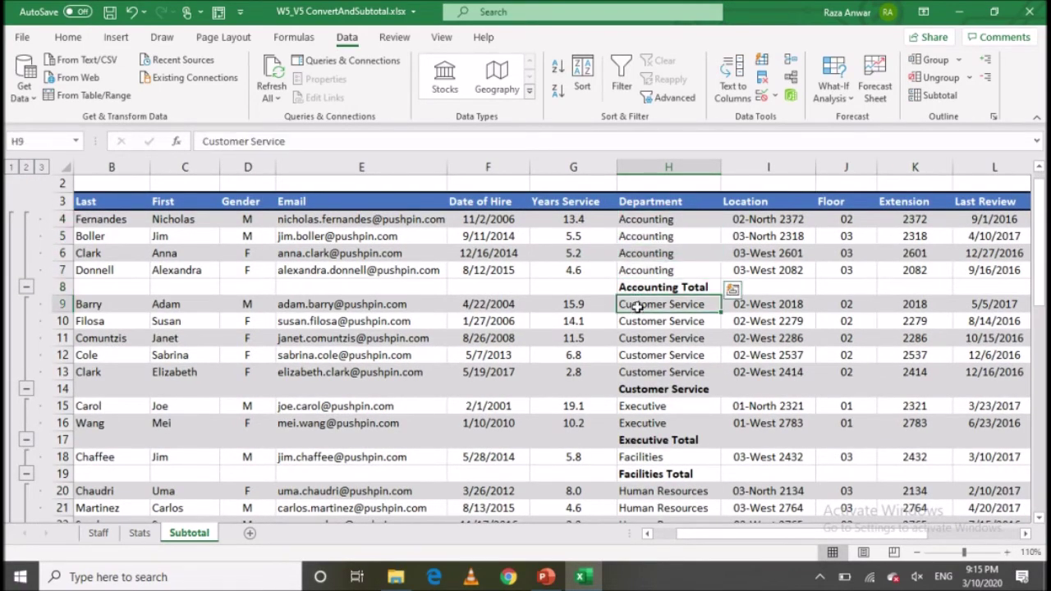
left_click_drag(646, 406, 649, 444)
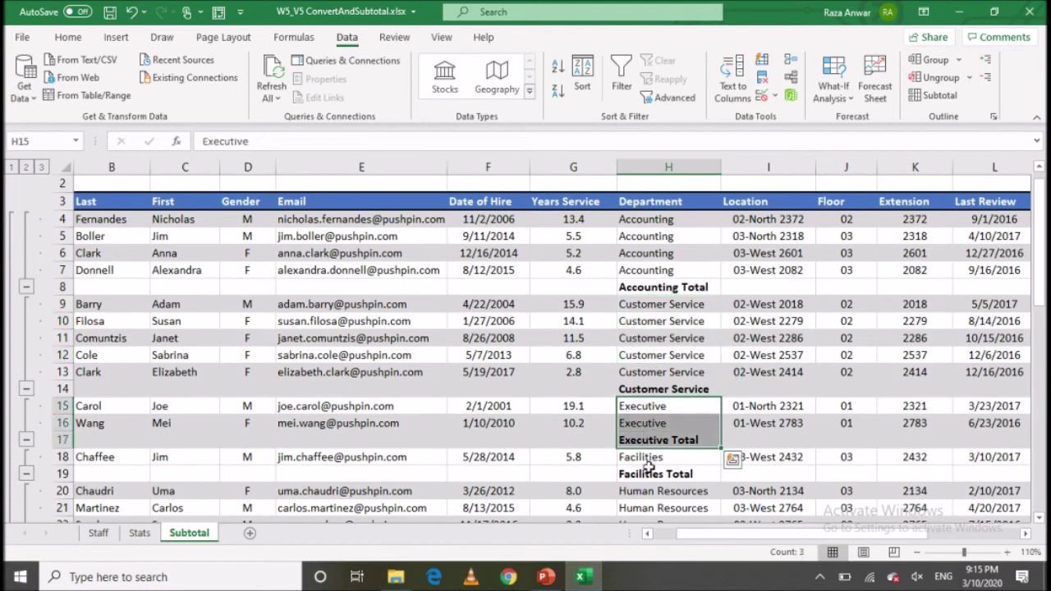
left_click_drag(648, 491, 650, 506)
left_click_drag(703, 537, 800, 539)
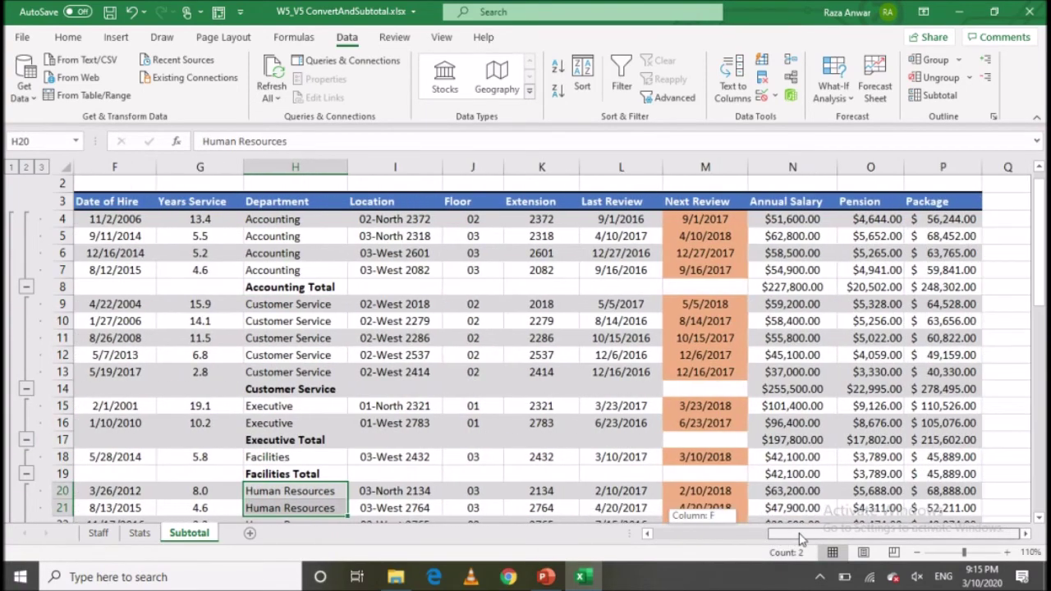
left_click_drag(308, 288, 781, 288)
left_click(800, 288)
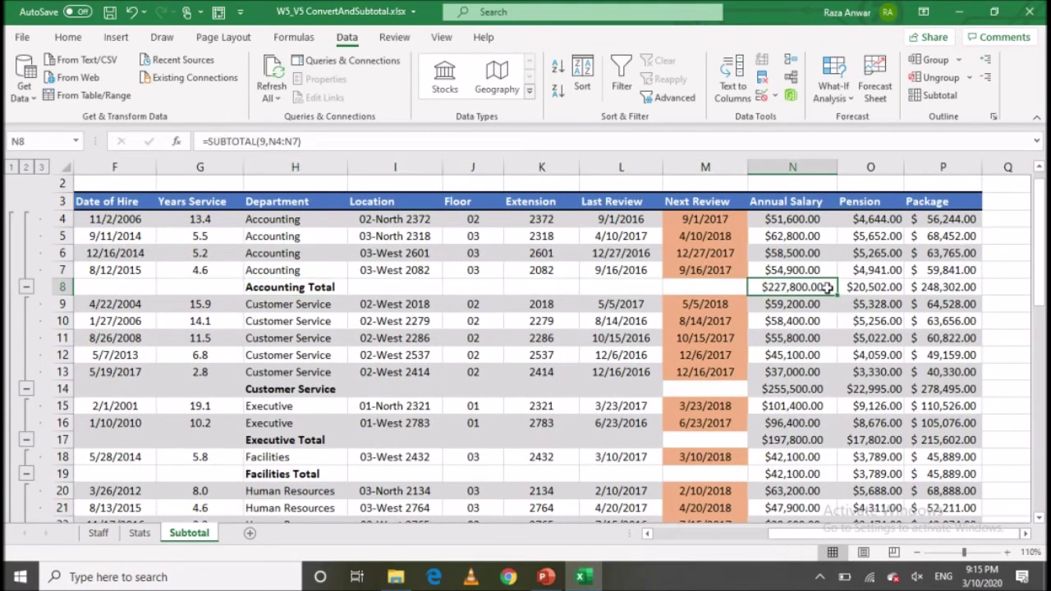
left_click(869, 287)
left_click(917, 288)
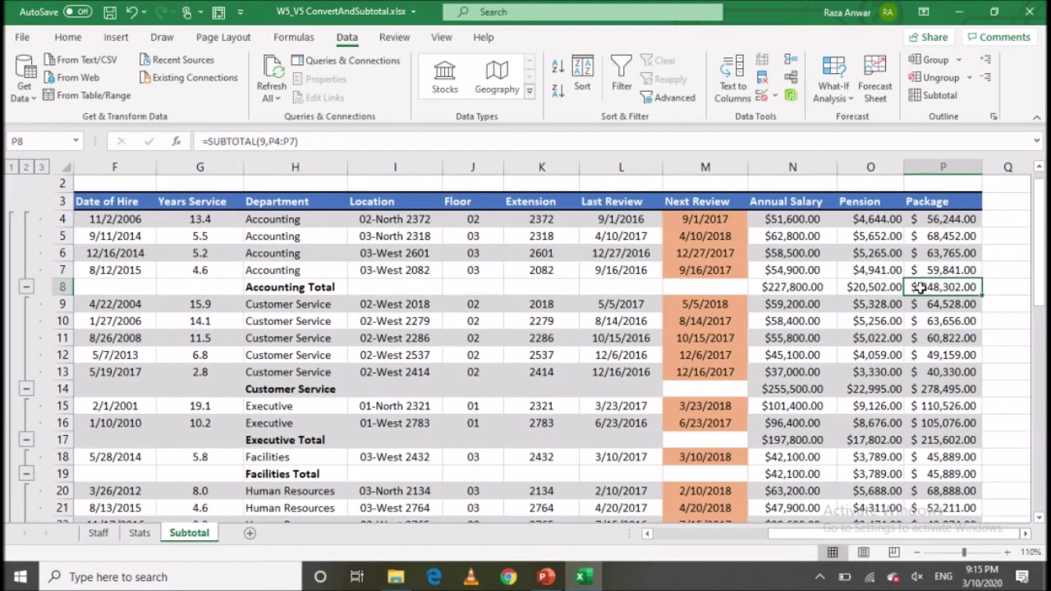
left_click(314, 391)
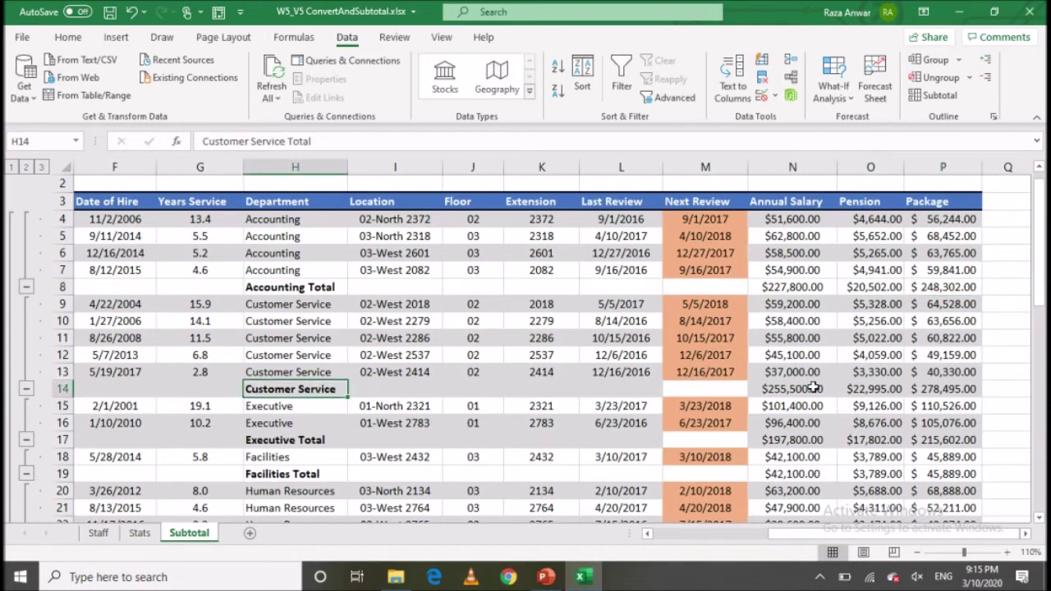
left_click(767, 390)
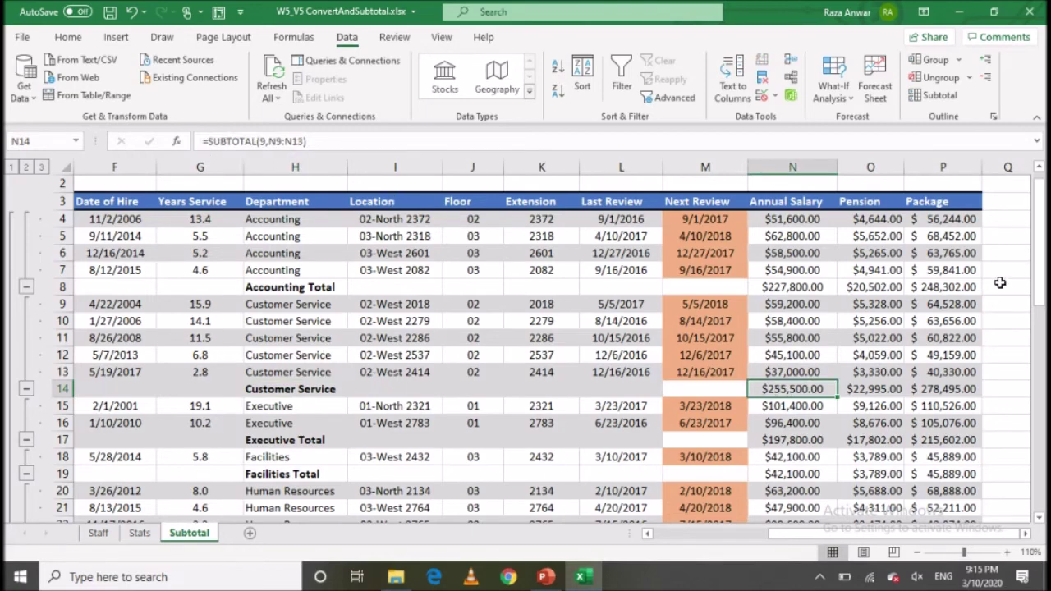
left_click_drag(1041, 271, 1041, 477)
left_click_drag(304, 423, 923, 420)
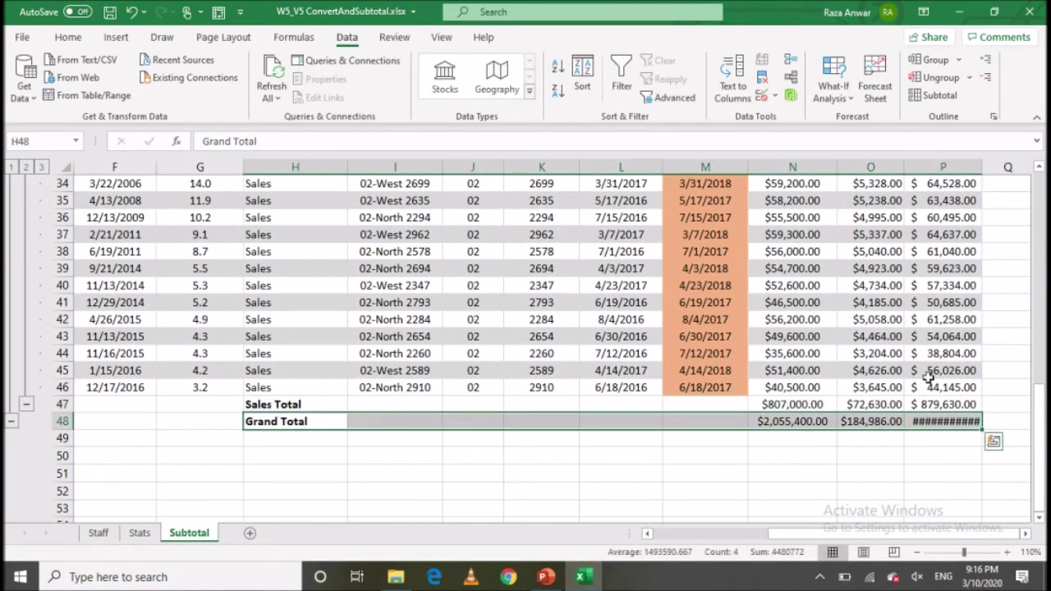
- Autofit column P, check the Sales Total and Grand Total cells, then return to PowerPoint
double_click(982, 168)
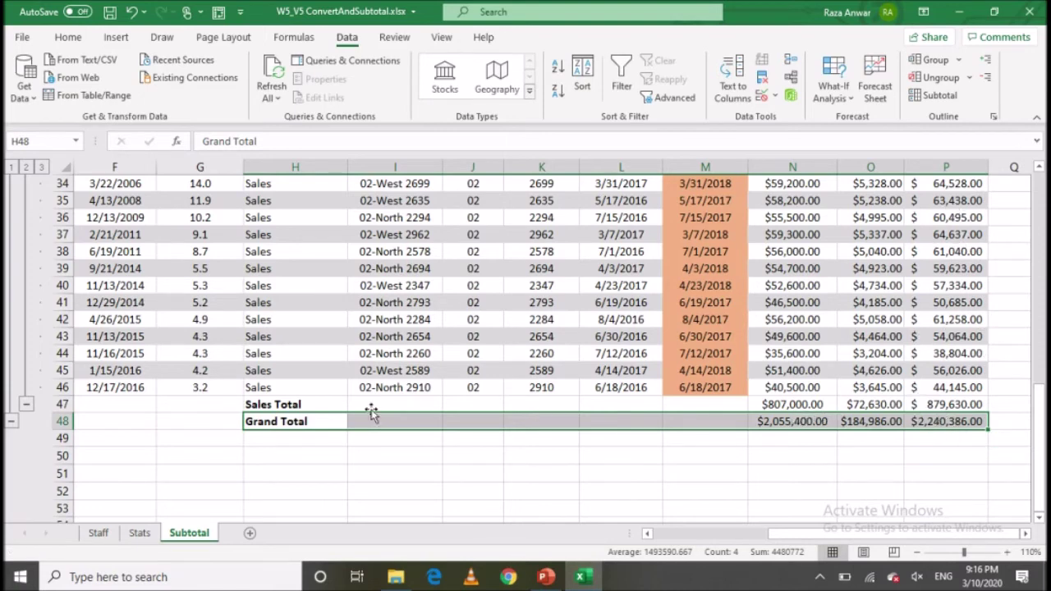
left_click(776, 404)
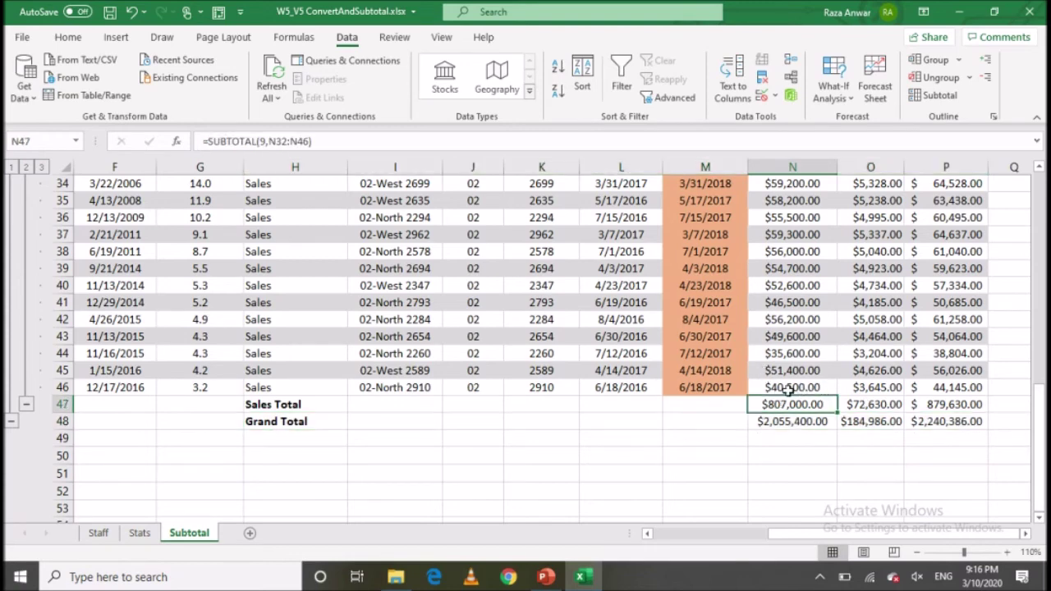
left_click(926, 408)
left_click_drag(940, 422, 775, 421)
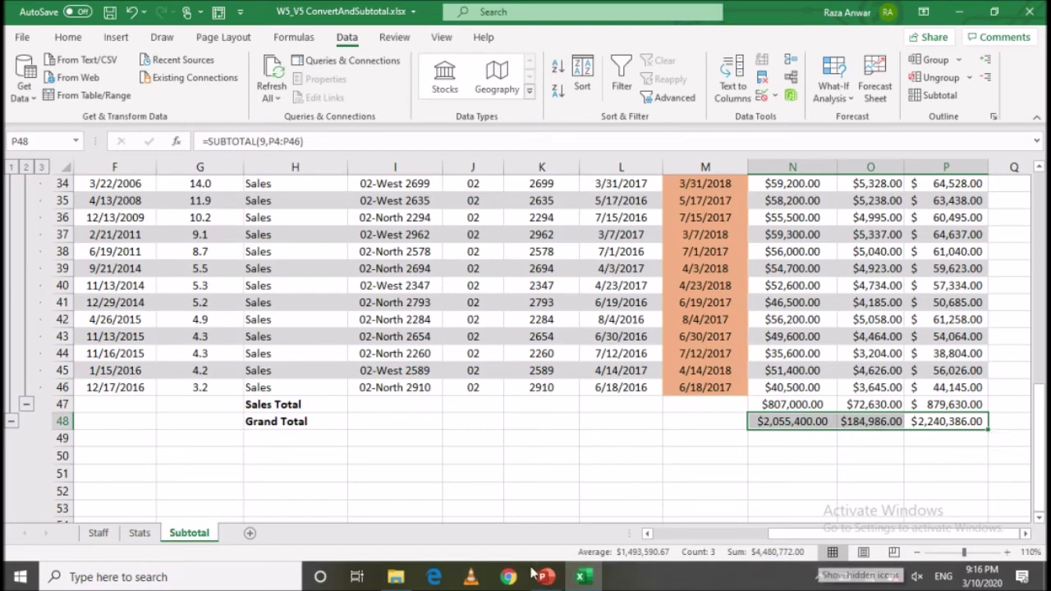
left_click(543, 577)
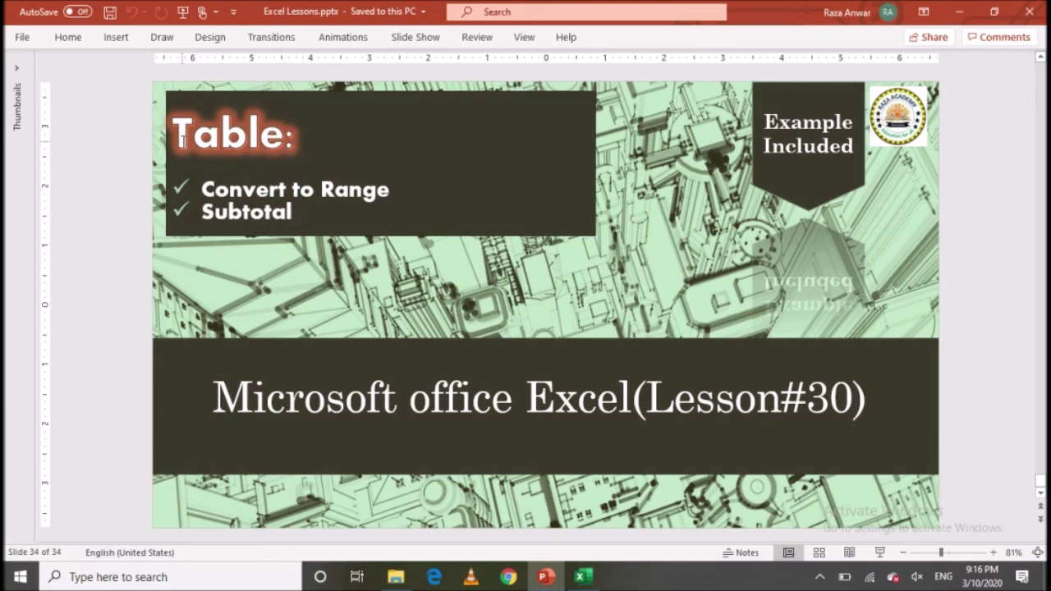
- Stop the screen recording using the recorder icon in the hidden system tray
left_click(819, 576)
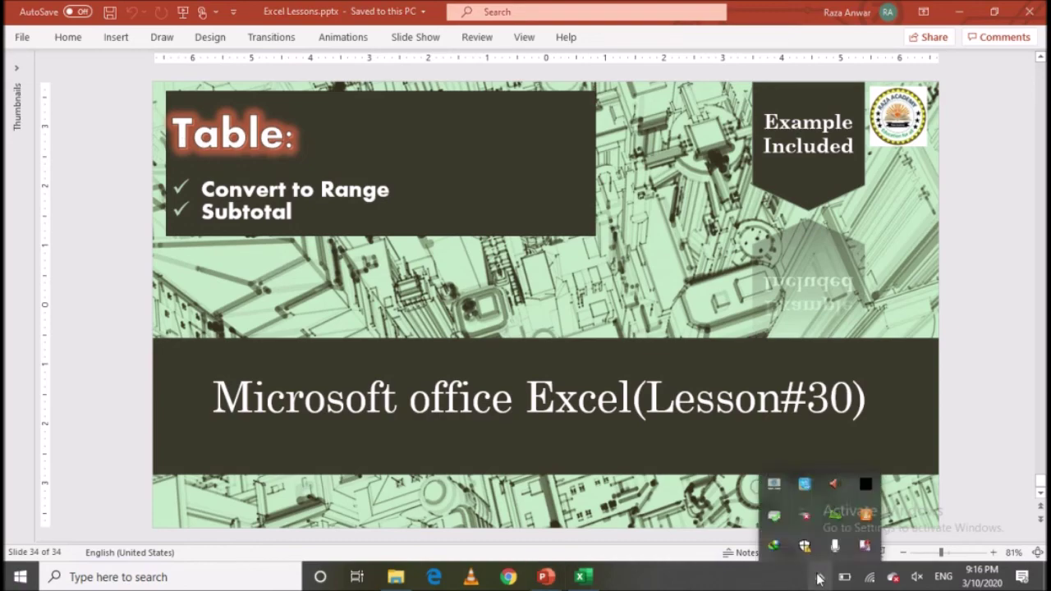
right_click(865, 545)
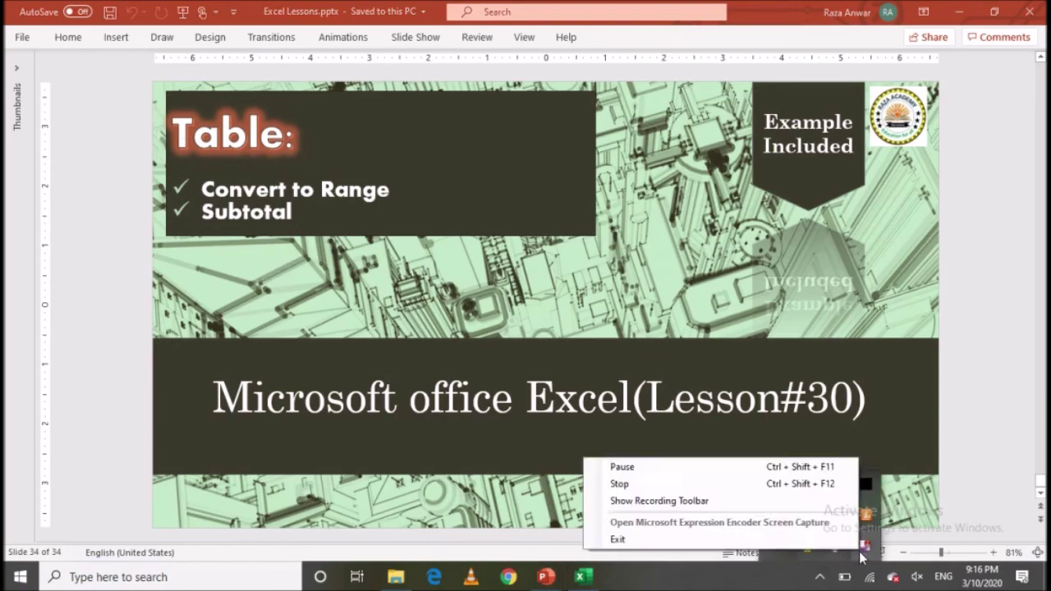
left_click(740, 485)
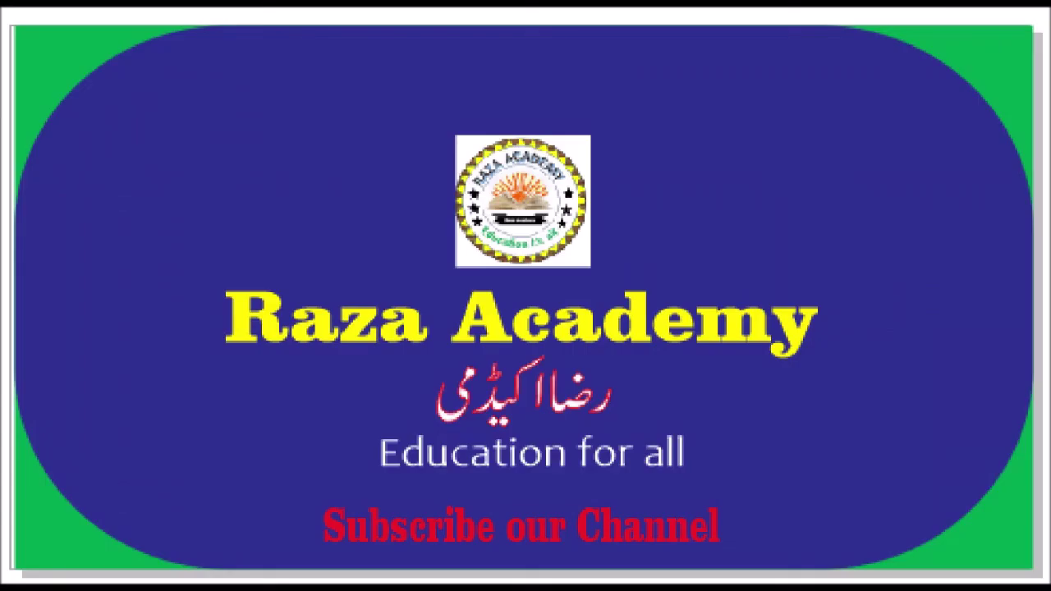